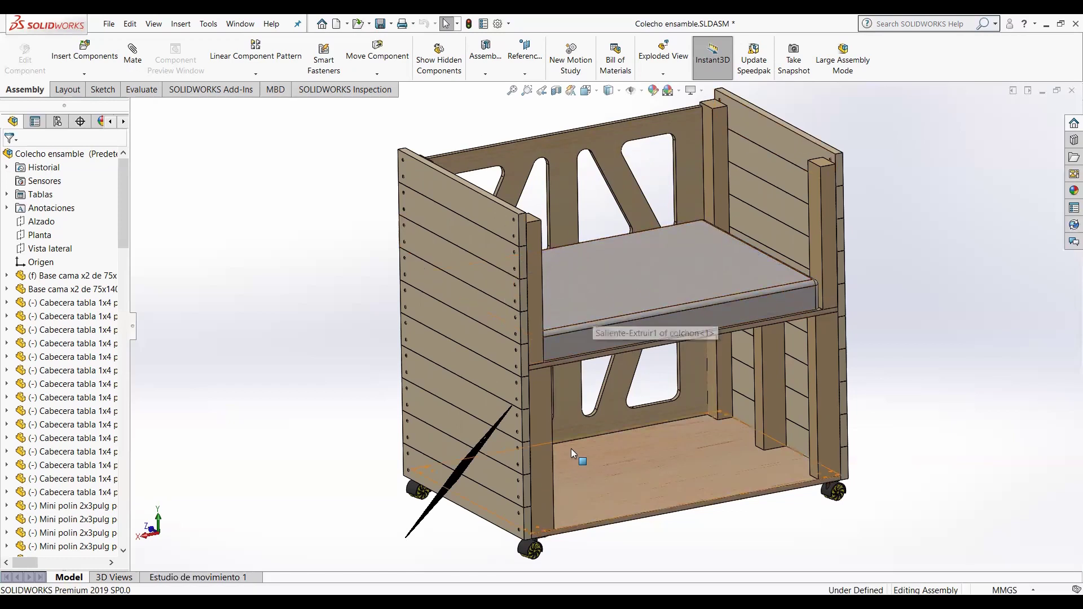
- Examine the crib assembly from several sides and inspect the screws along the edge of the headboard planks
middle_drag(572, 448, 625, 474)
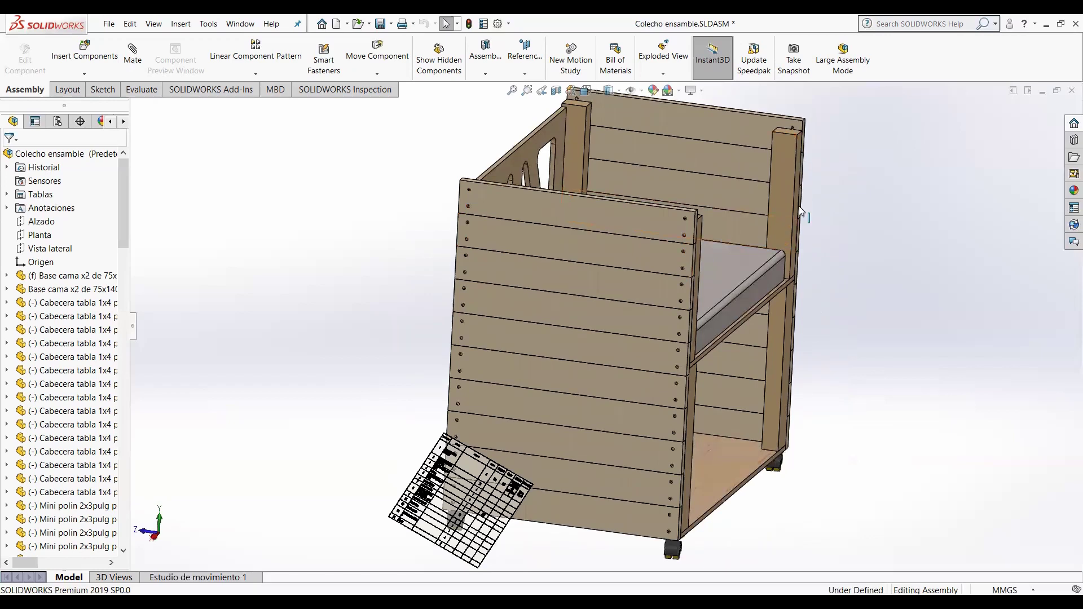
middle_drag(776, 418, 671, 462)
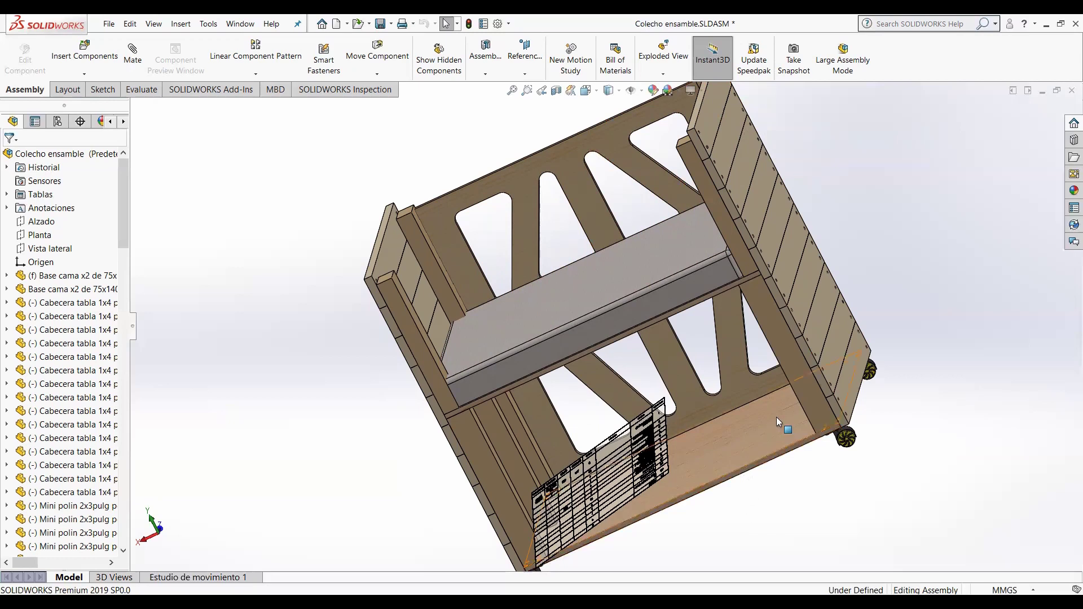
middle_drag(961, 442, 886, 513)
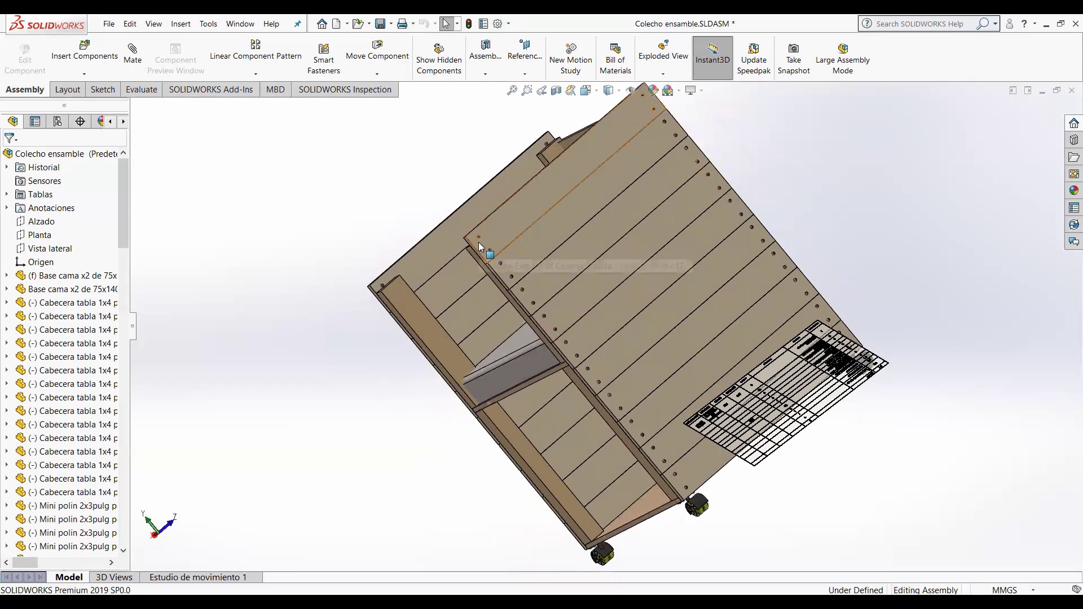
scroll(487, 242, down, 5)
scroll(570, 333, down, 6)
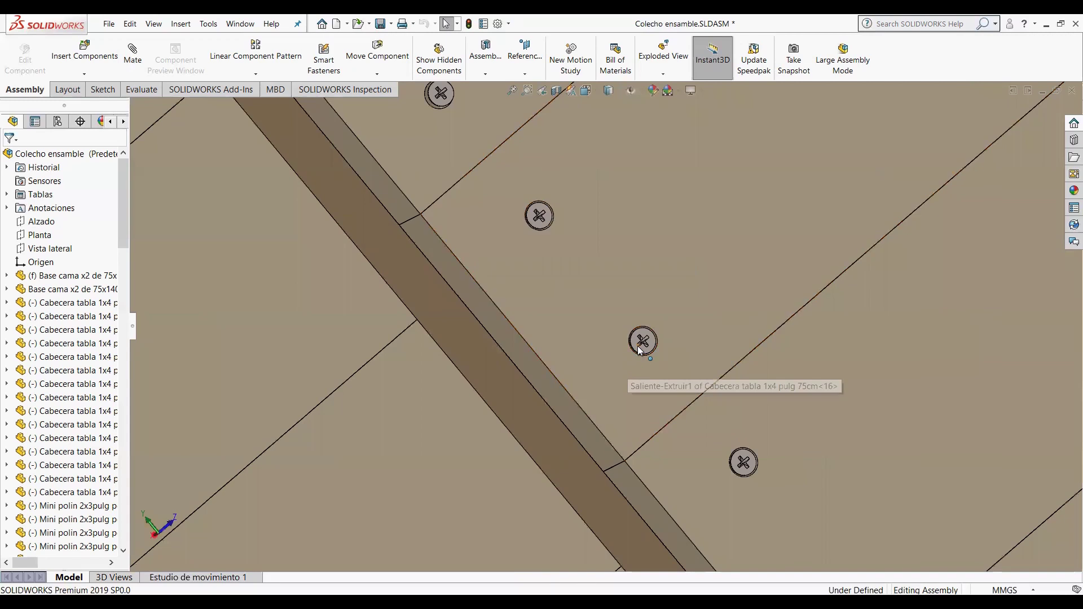
click(686, 375)
middle_drag(686, 374, 679, 320)
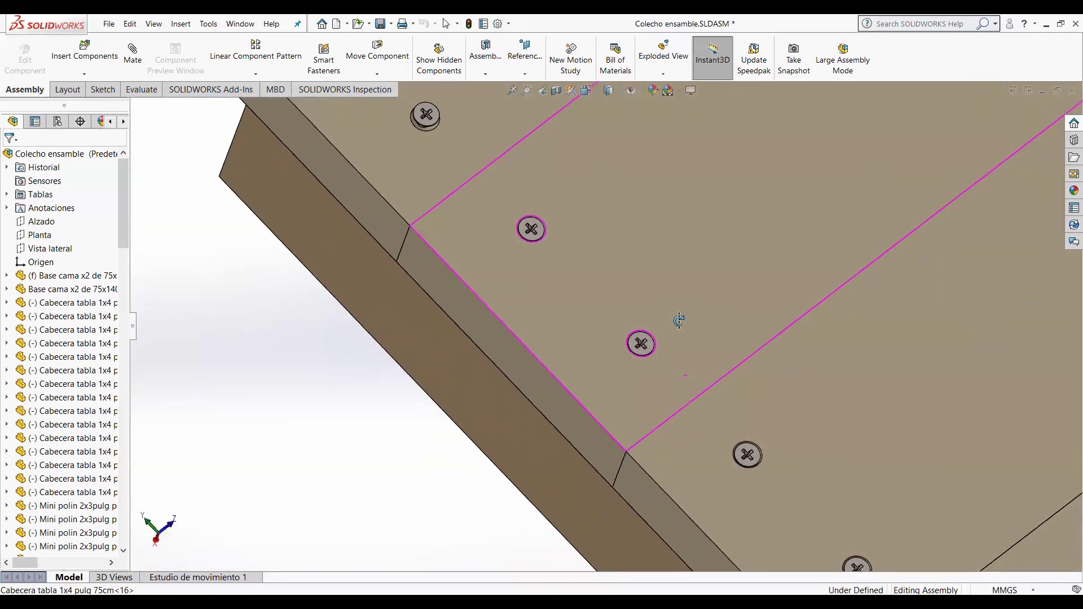
scroll(679, 322, up, 2)
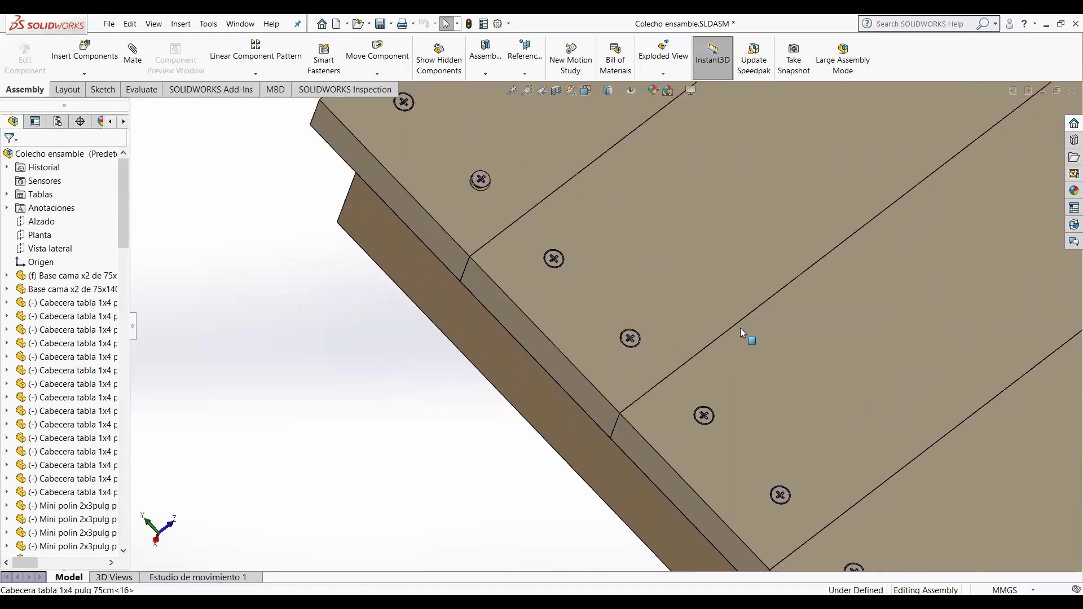
scroll(867, 346, up, 4)
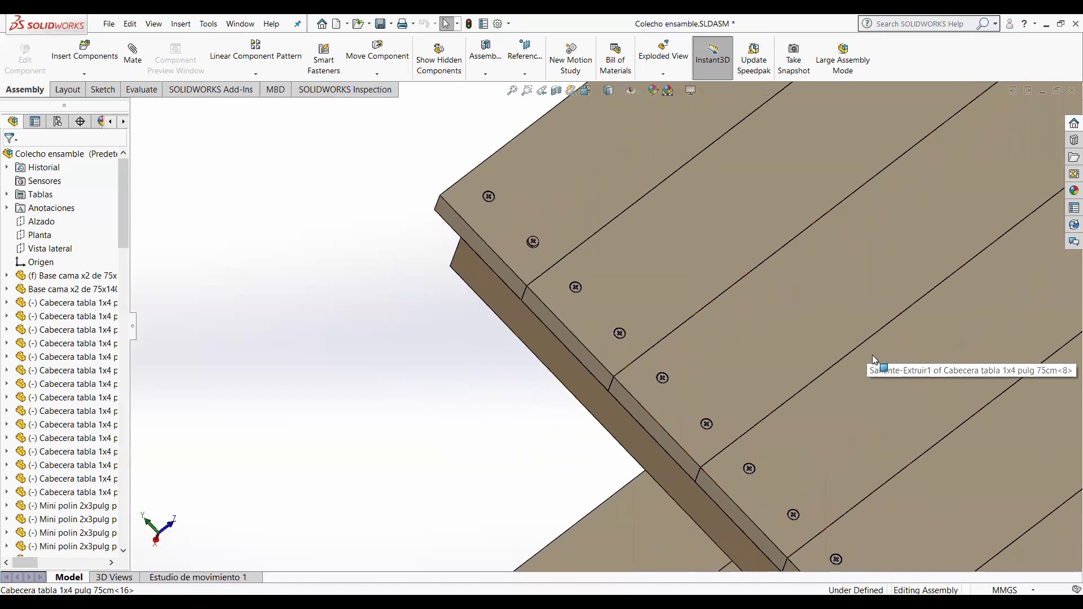
- Examine the outer plank faces and the underside of the lower base with its casters
middle_drag(911, 435, 865, 405)
scroll(864, 411, down, 8)
scroll(864, 411, up, 7)
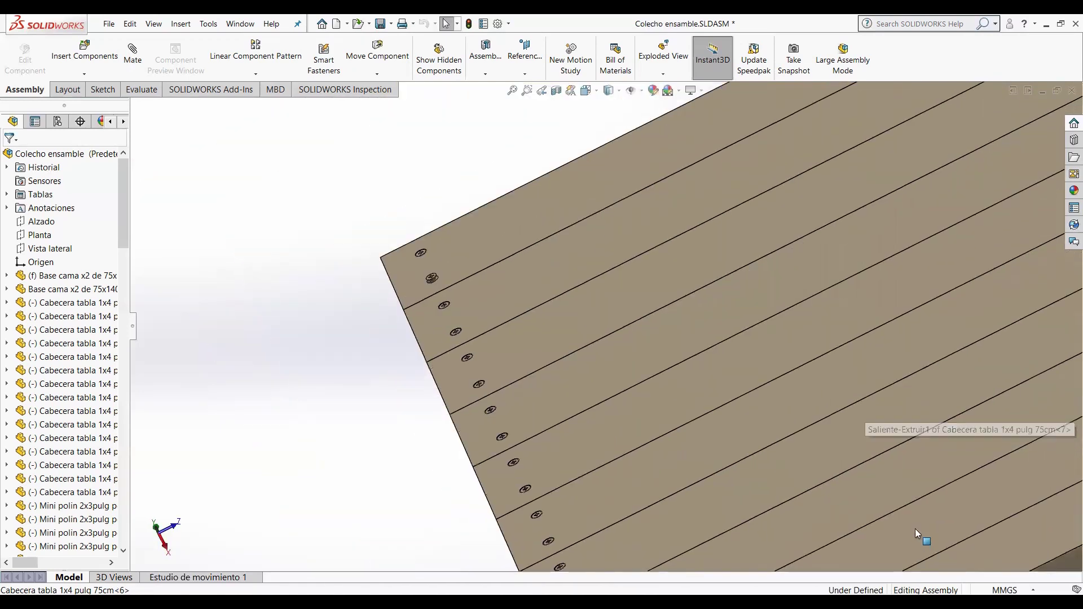
scroll(930, 505, up, 3)
scroll(869, 479, down, 6)
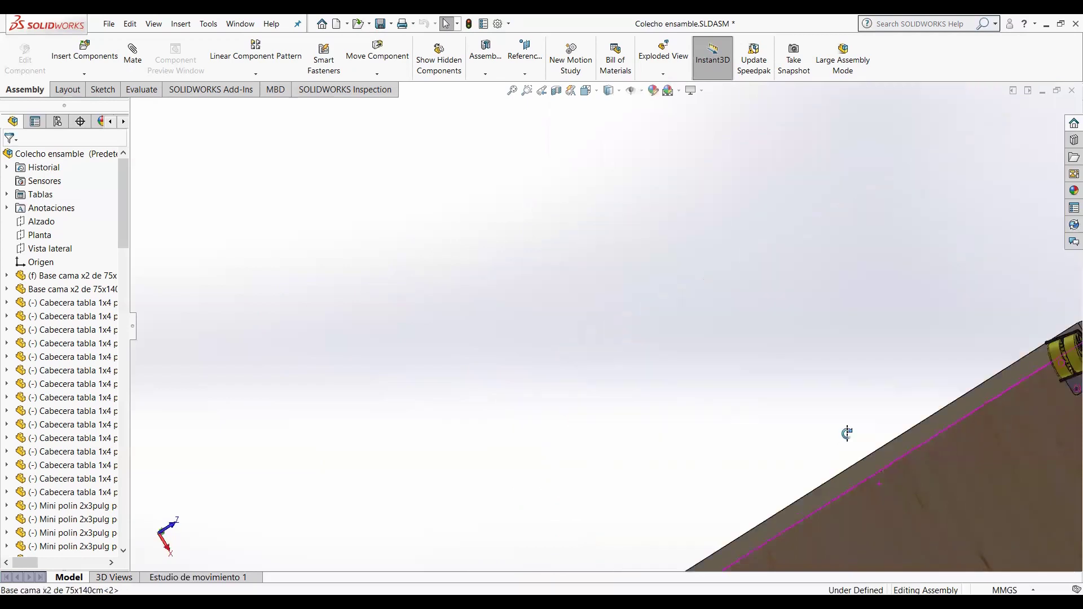
scroll(862, 482, down, 5)
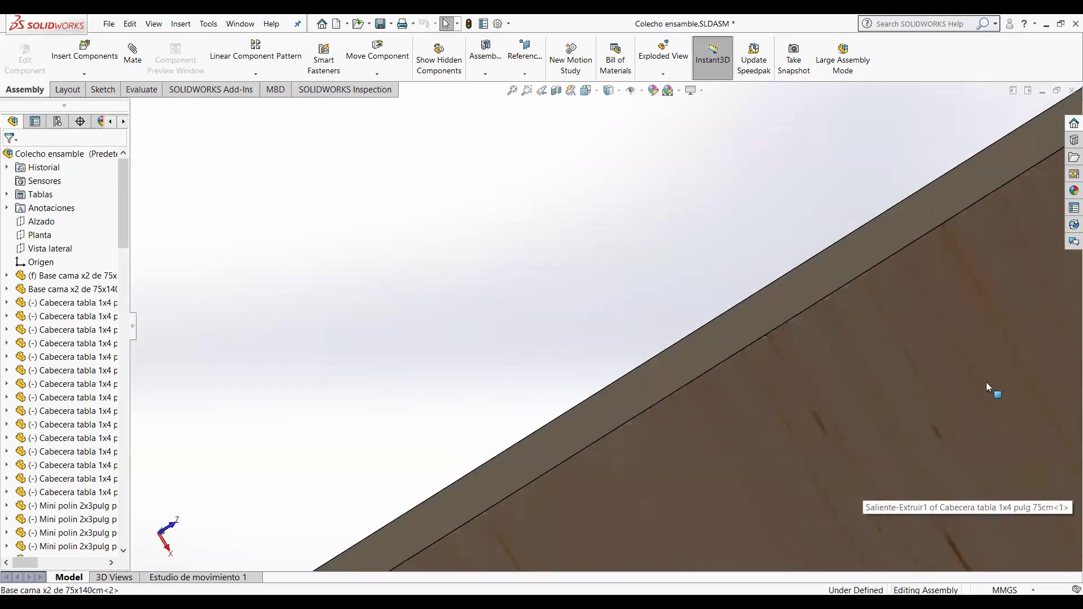
scroll(987, 381, up, 3)
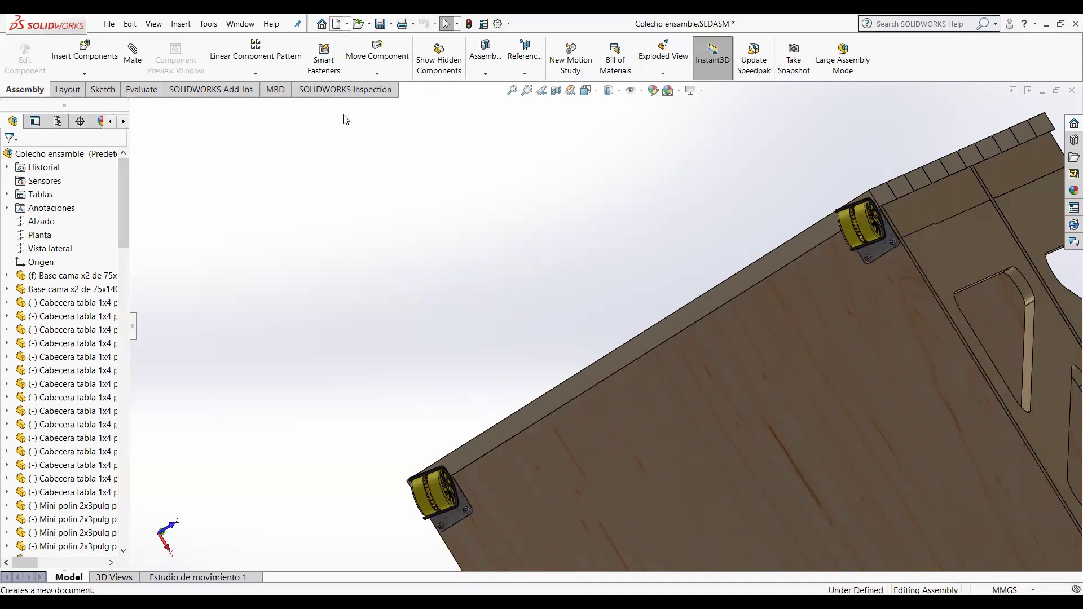
- Switch to the drawing Colecho ensamble dibujo and open the properties of its bill of materials table
click(347, 24)
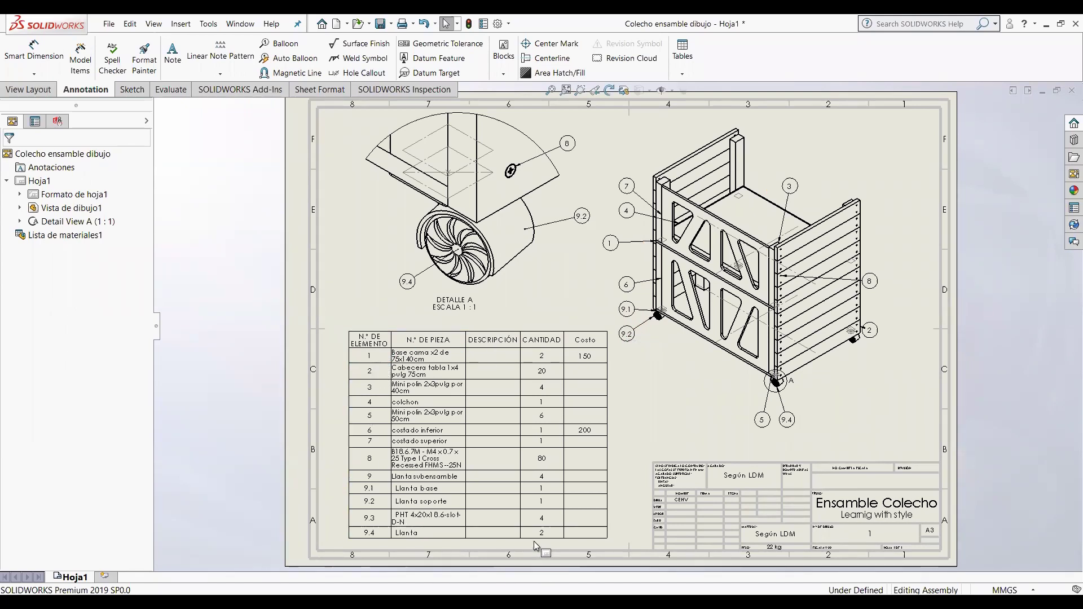
click(519, 528)
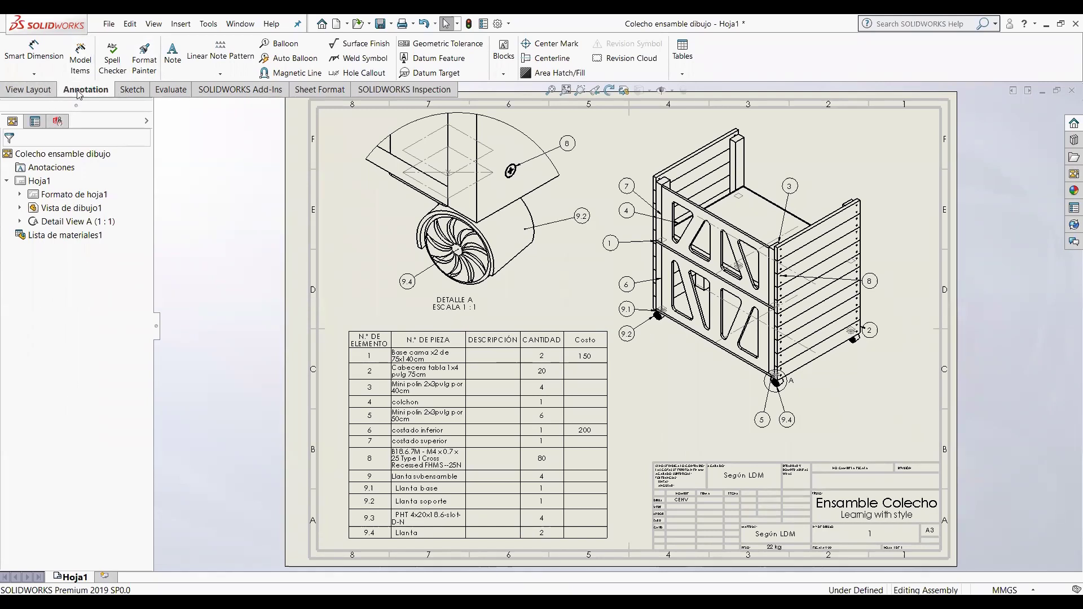
click(683, 74)
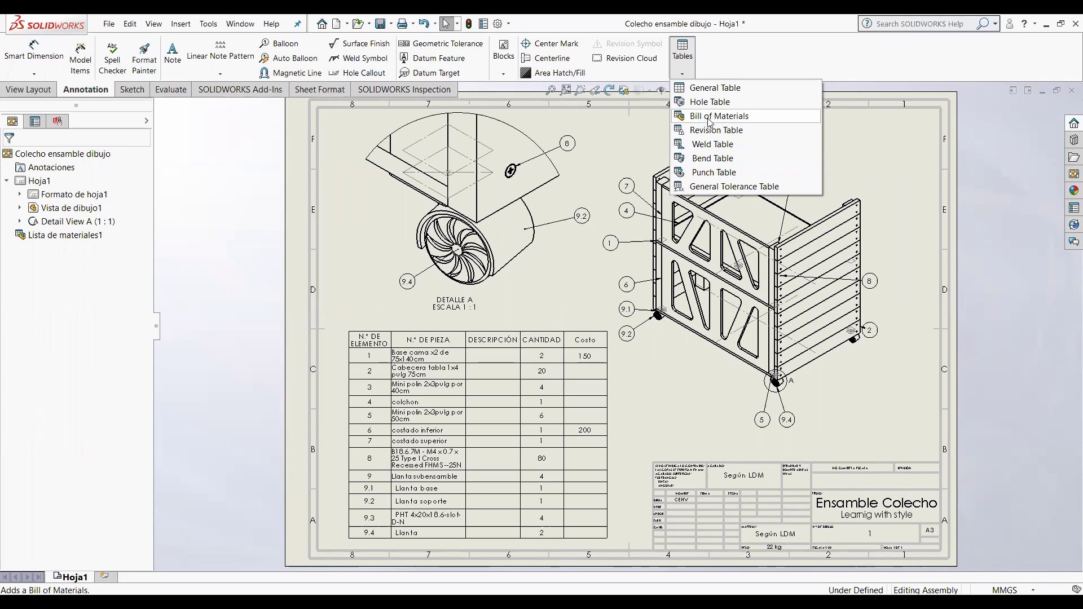
click(394, 368)
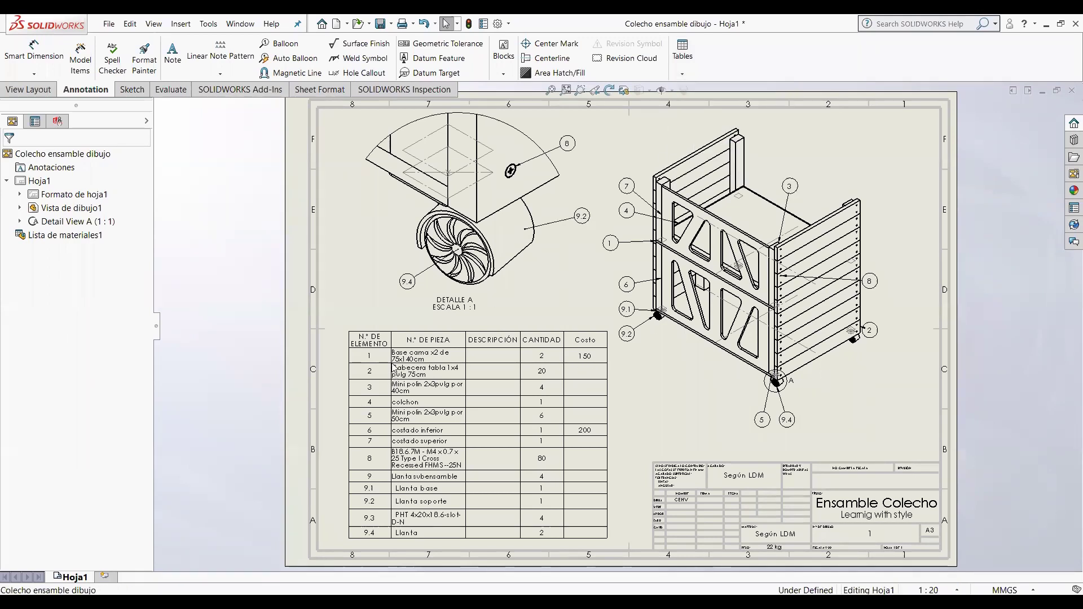
click(357, 333)
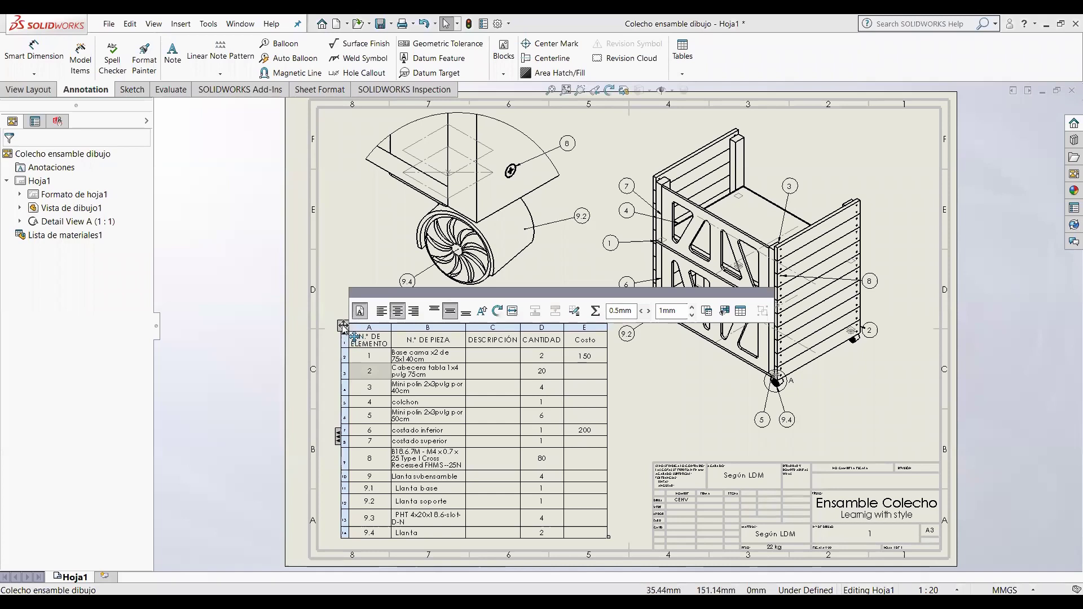
click(343, 325)
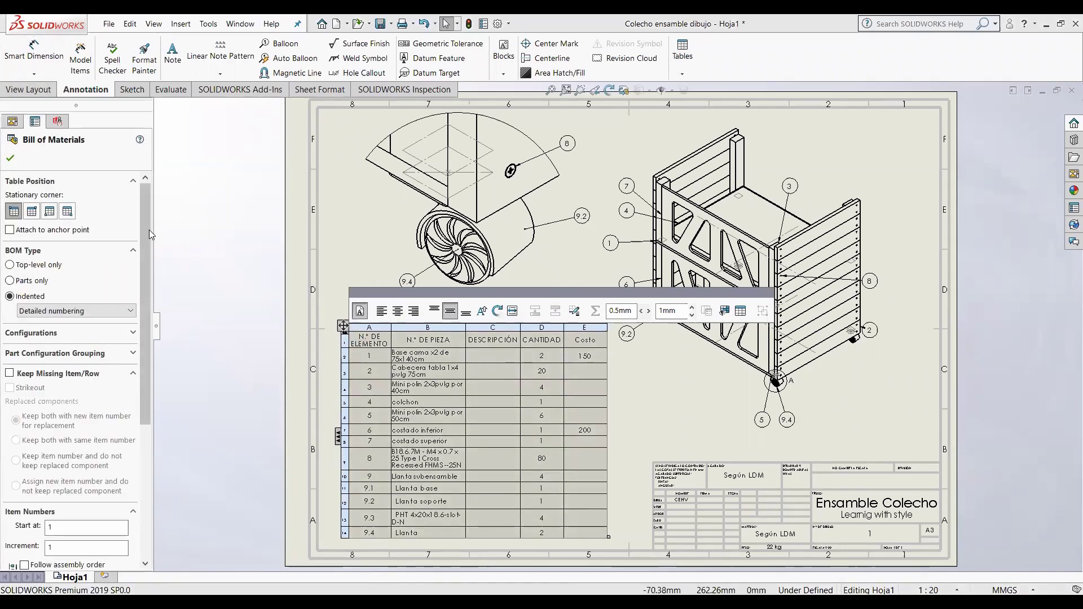
drag(148, 244, 143, 220)
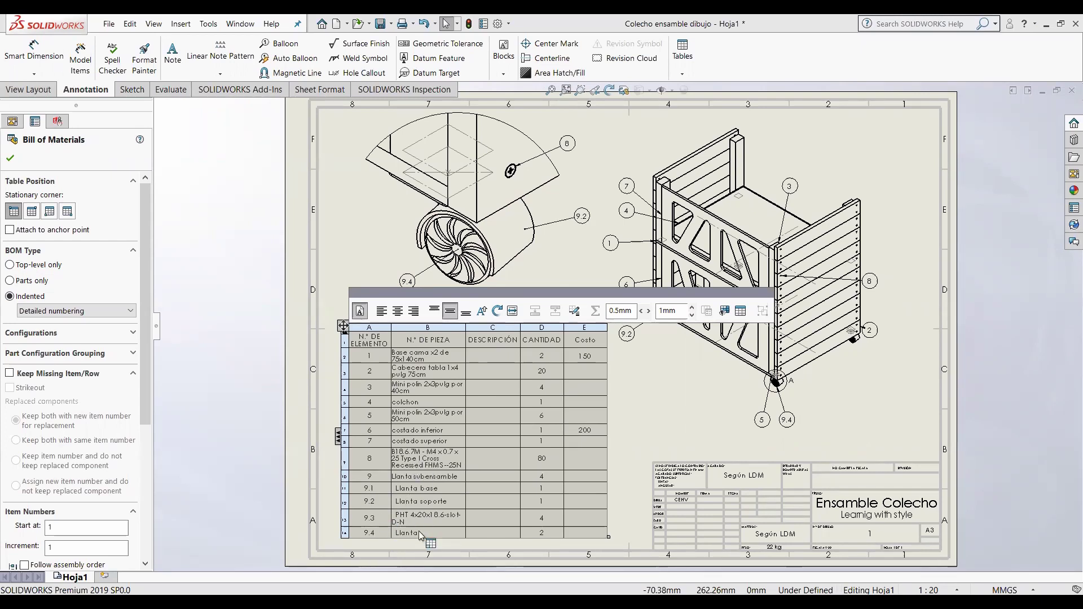
- Try the Top-level only and Parts only types on the bill of materials, ending with Indented
click(19, 267)
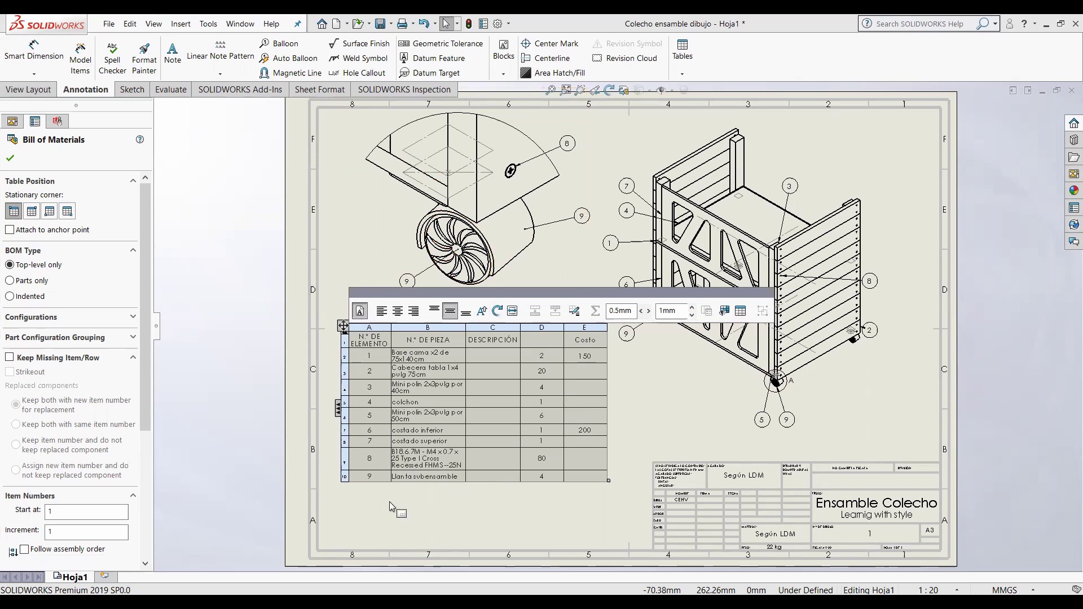
click(10, 281)
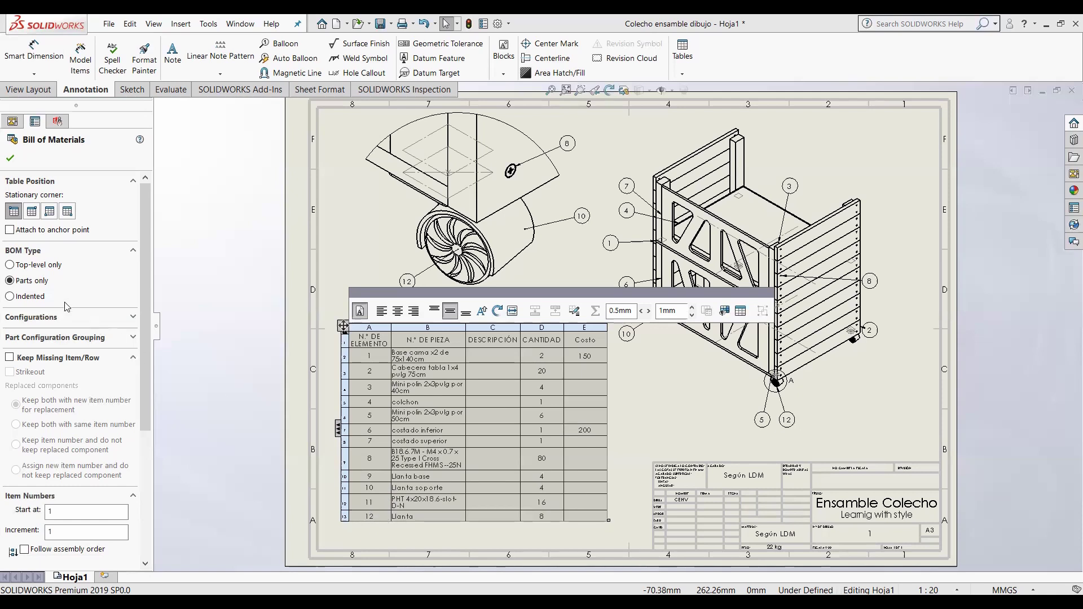
click(9, 265)
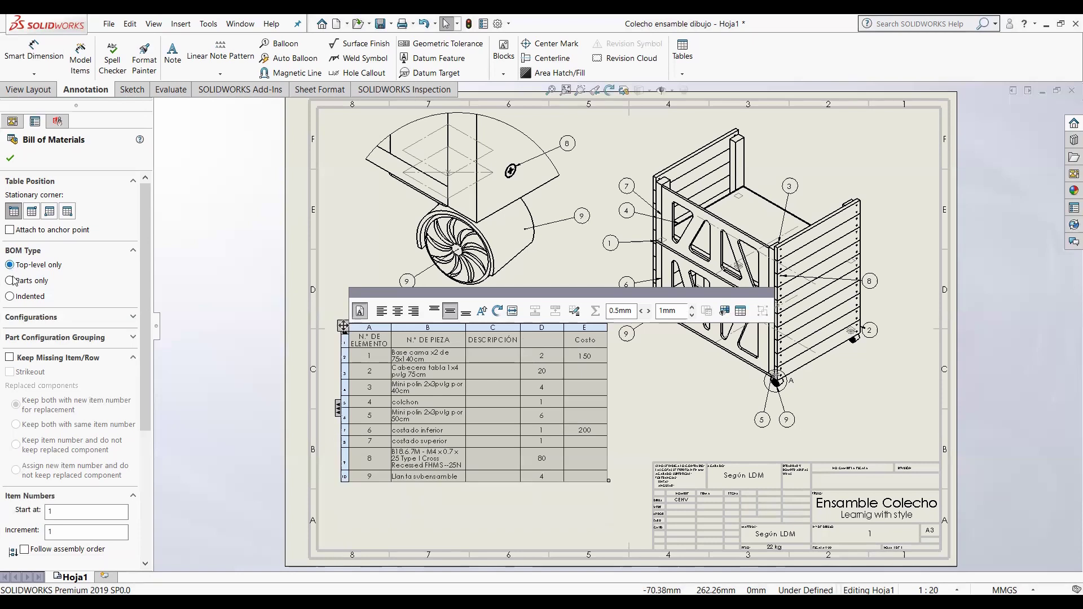
click(11, 281)
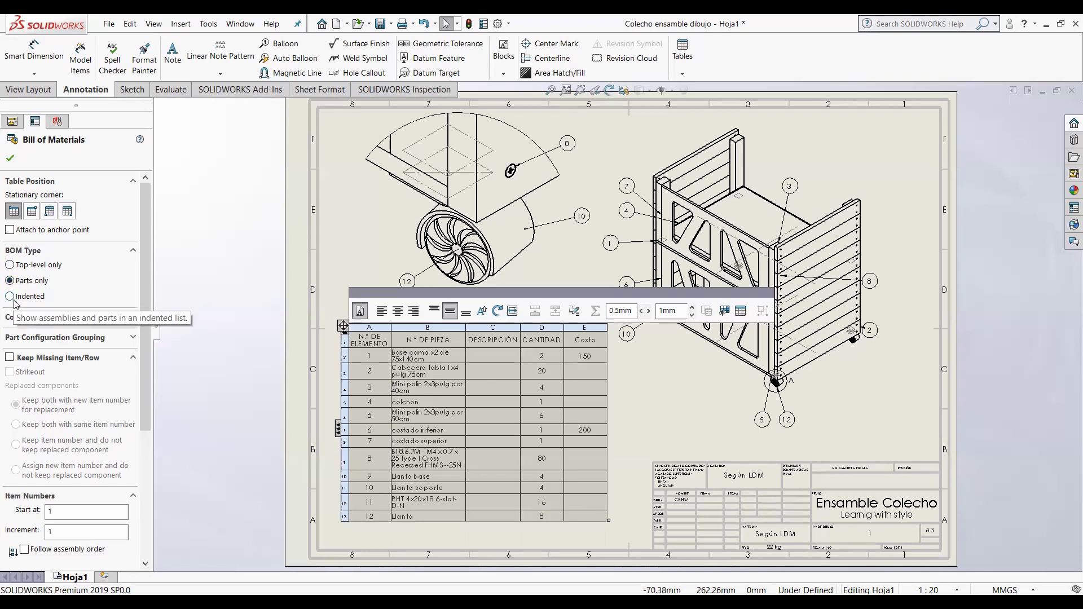
click(9, 296)
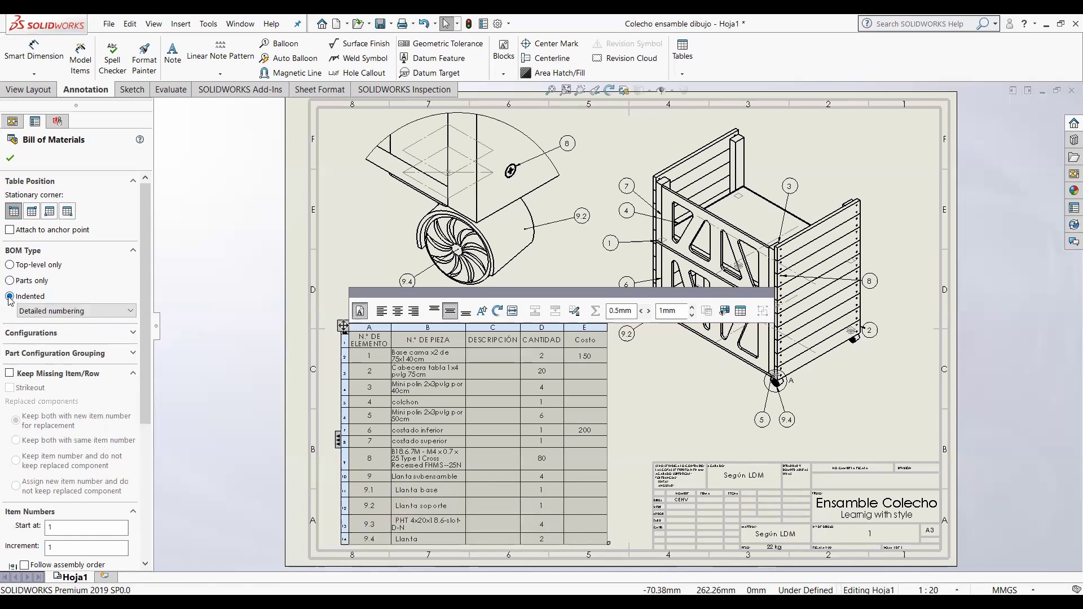
- Try No numbering and Flat numbering on the indented bill of materials, ending with Detailed numbering, and close its properties
click(50, 312)
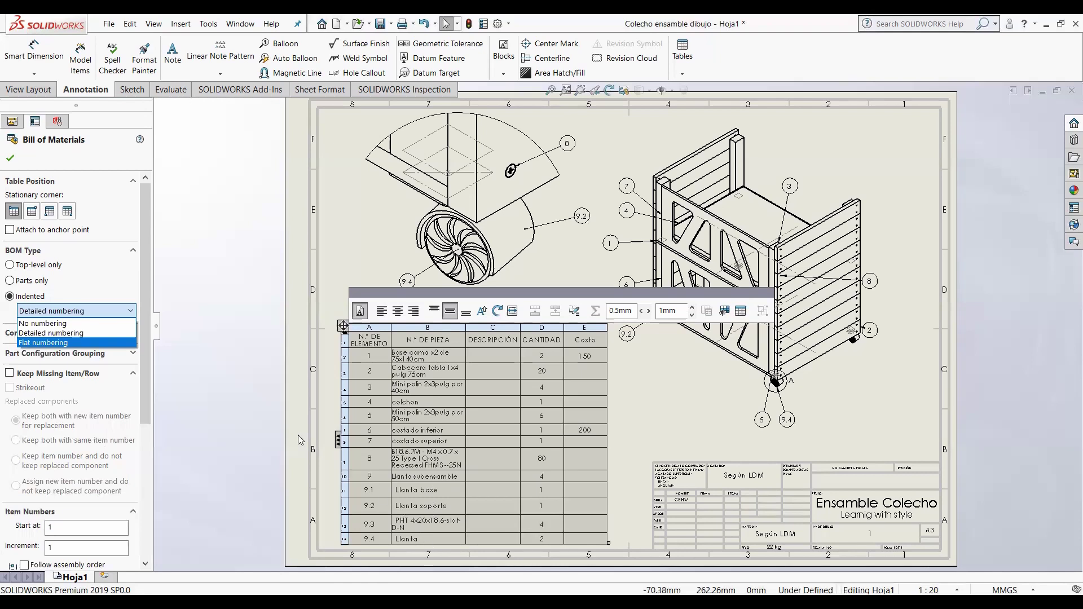
click(77, 324)
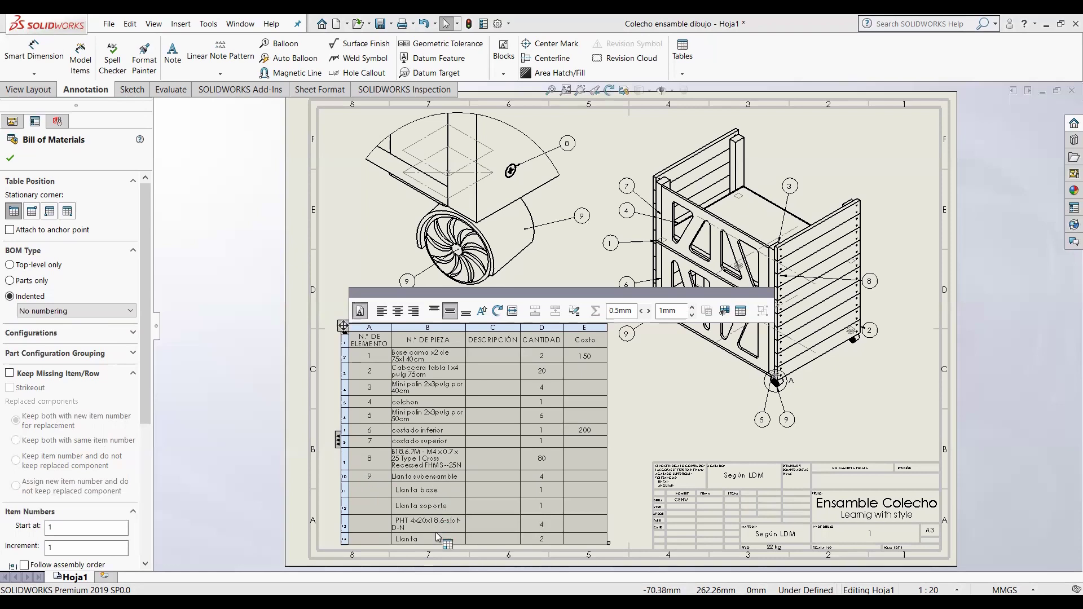
click(113, 311)
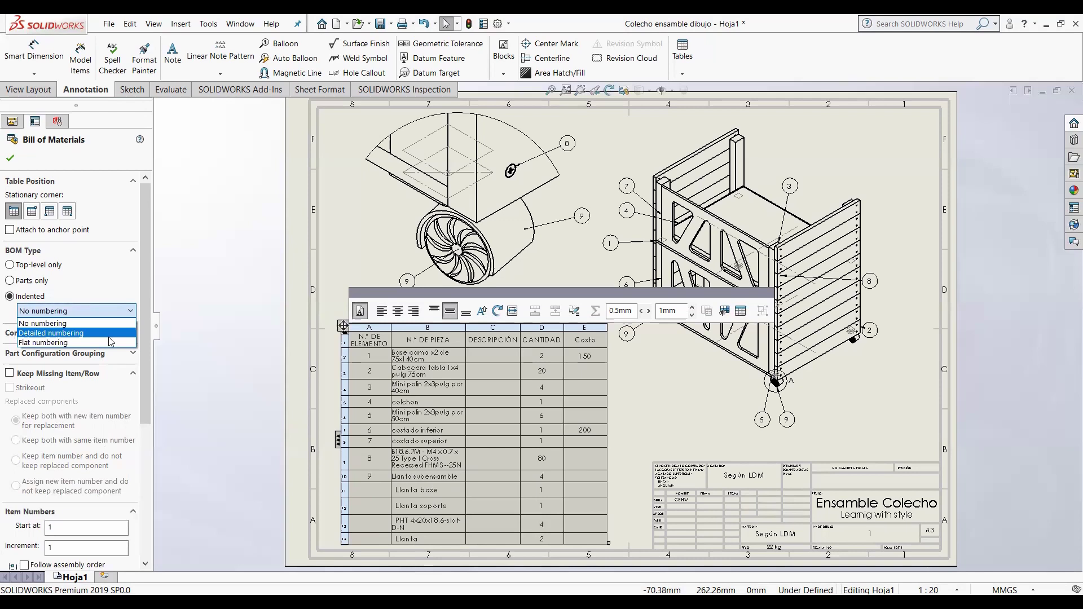
click(108, 335)
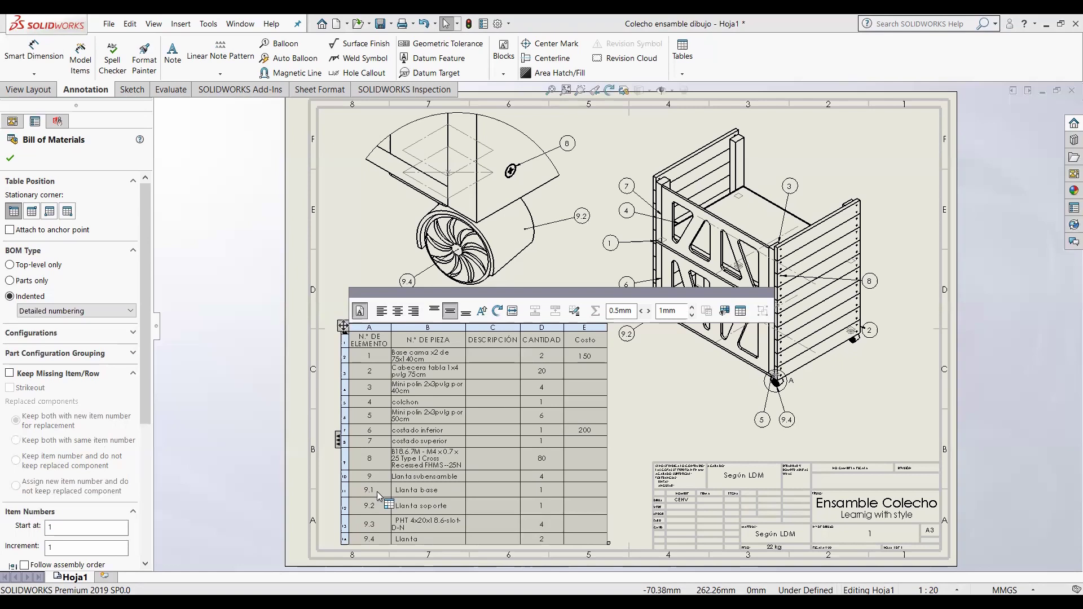
click(108, 312)
click(107, 344)
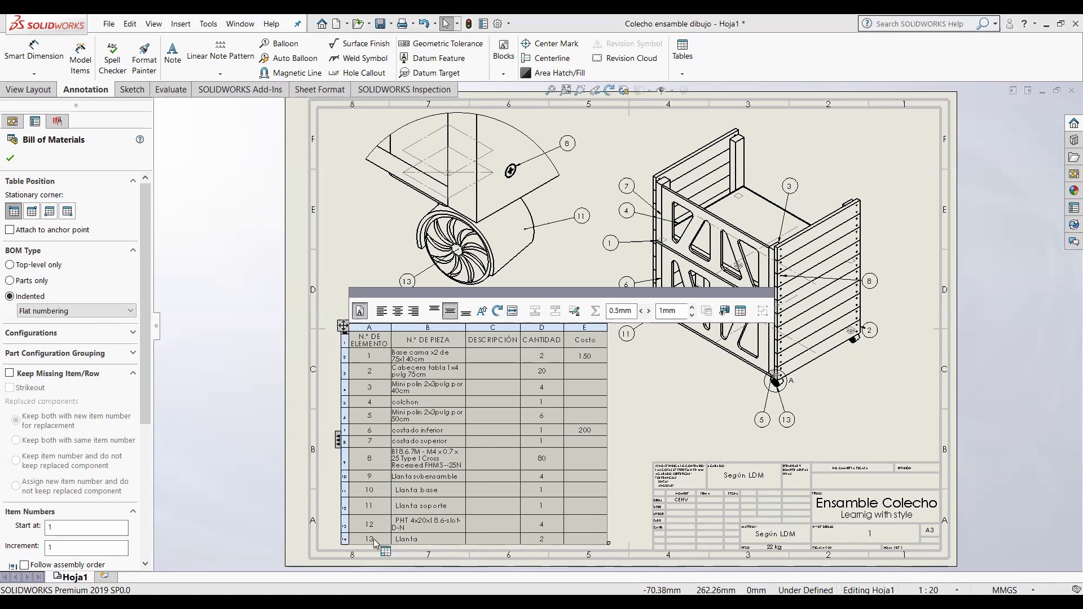
click(89, 314)
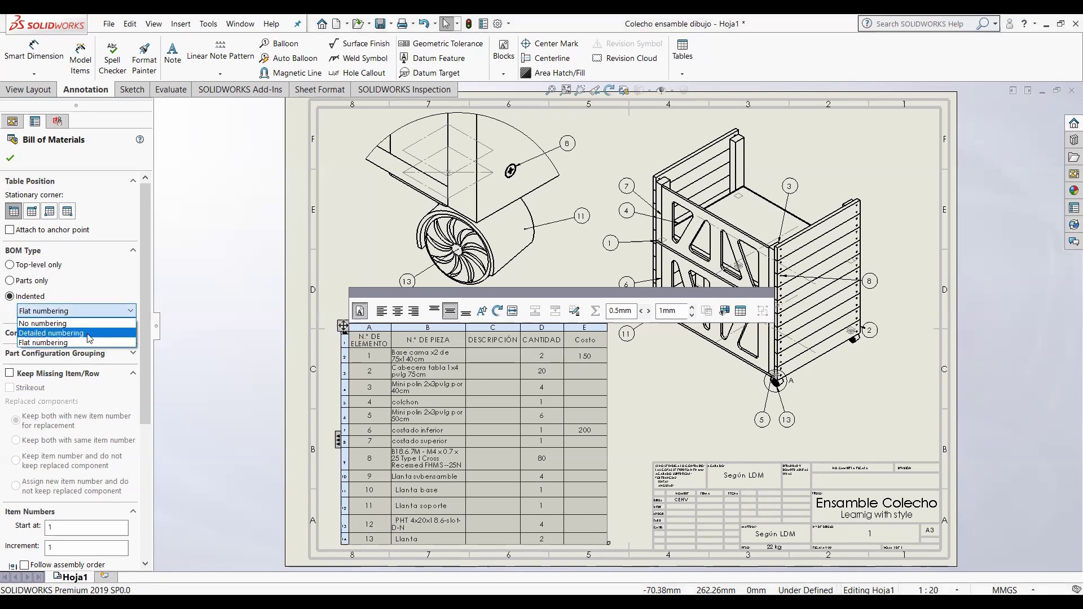
click(88, 334)
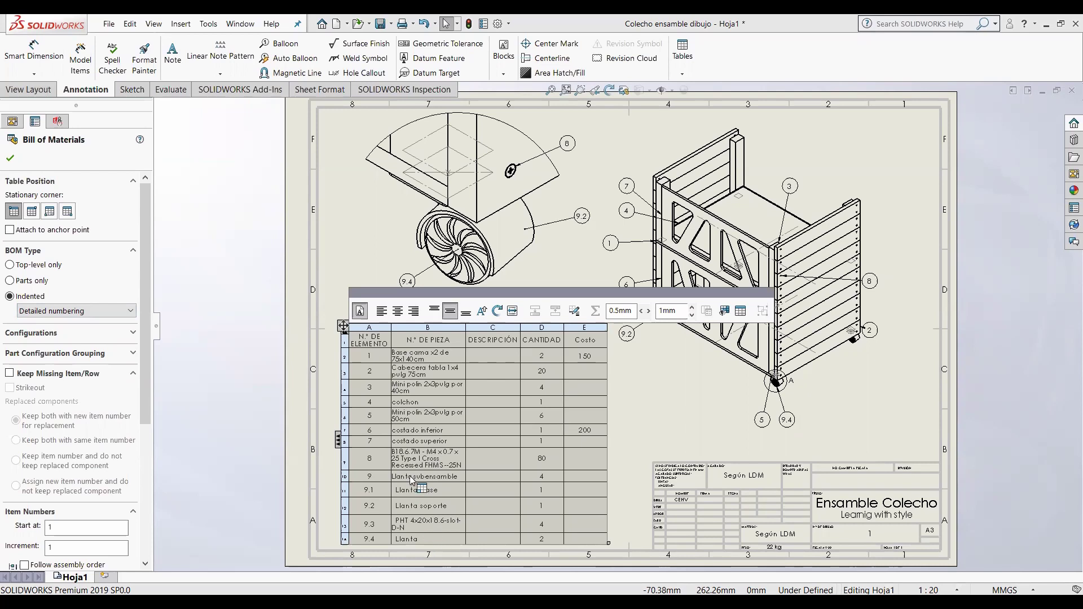
click(496, 358)
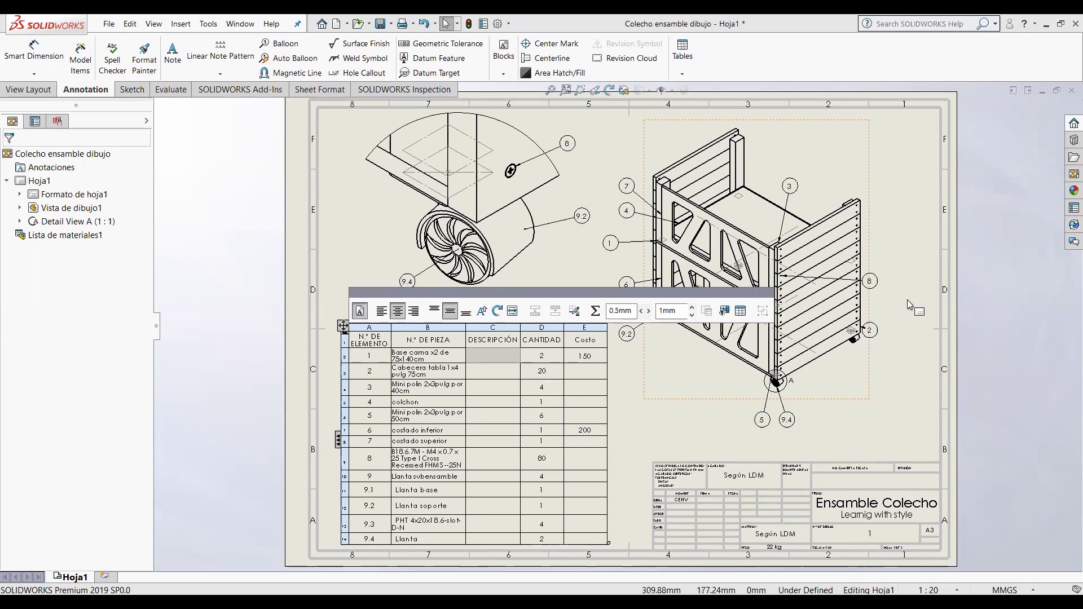
click(931, 321)
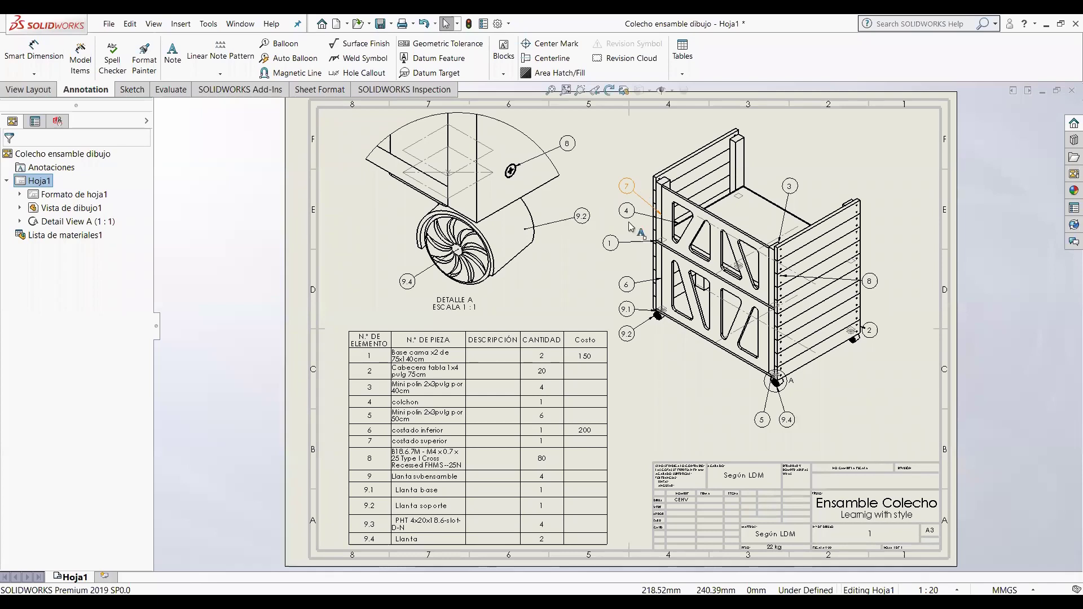
- Examine the title block's material and weight fields and compare them with the bill of materials
scroll(800, 543, down, 1)
scroll(799, 542, down, 1)
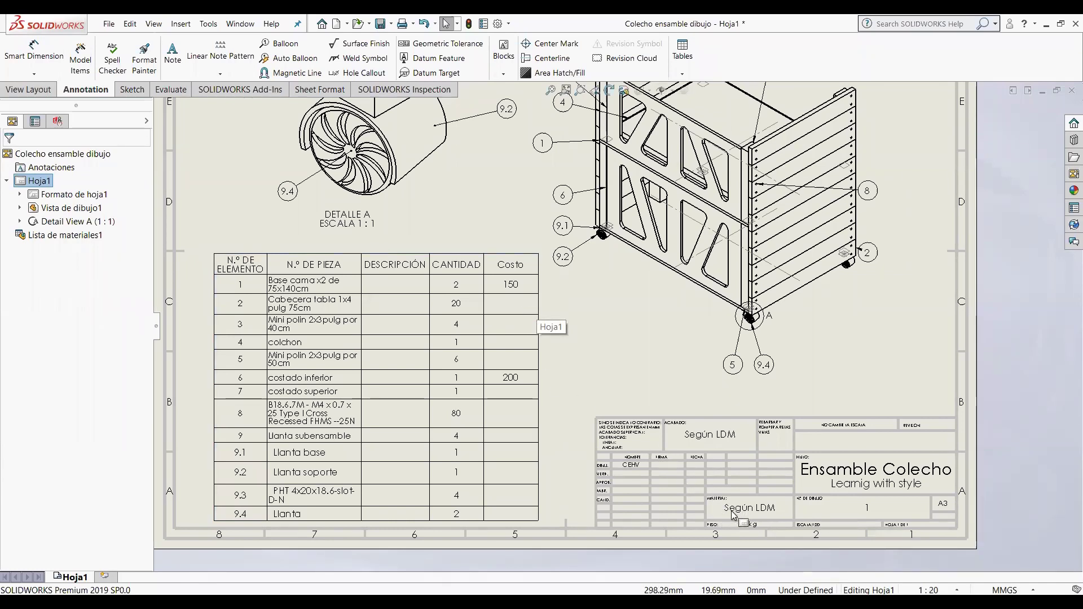
scroll(733, 515, down, 1)
scroll(717, 473, down, 1)
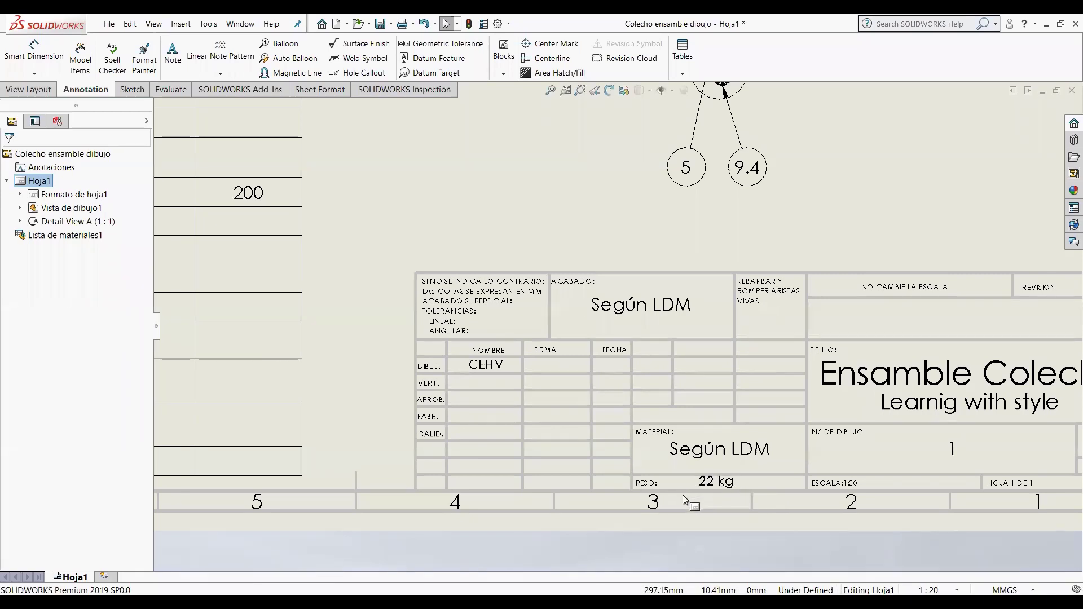
scroll(671, 394, up, 5)
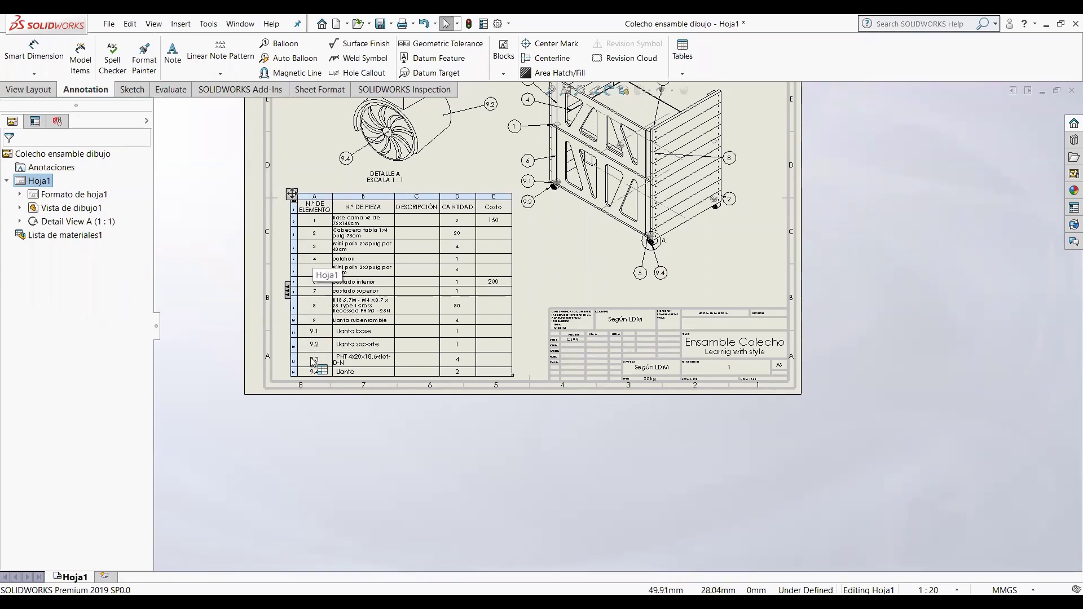
- Start the Balloon tool on the drawing, review its border shape and size options, and cancel it
scroll(609, 318, up, 3)
scroll(576, 308, down, 3)
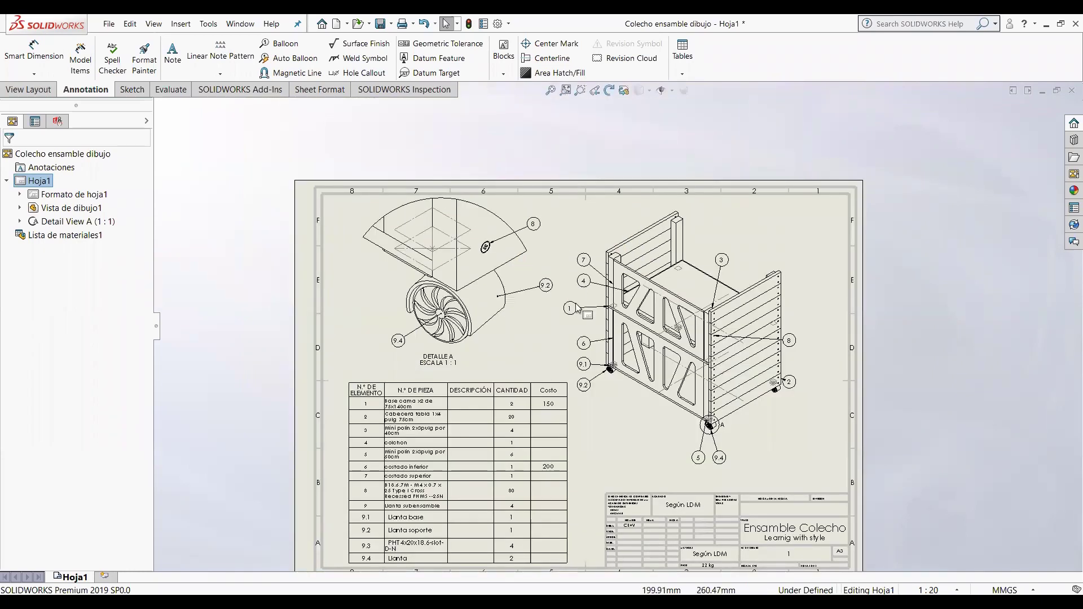
scroll(711, 355, down, 5)
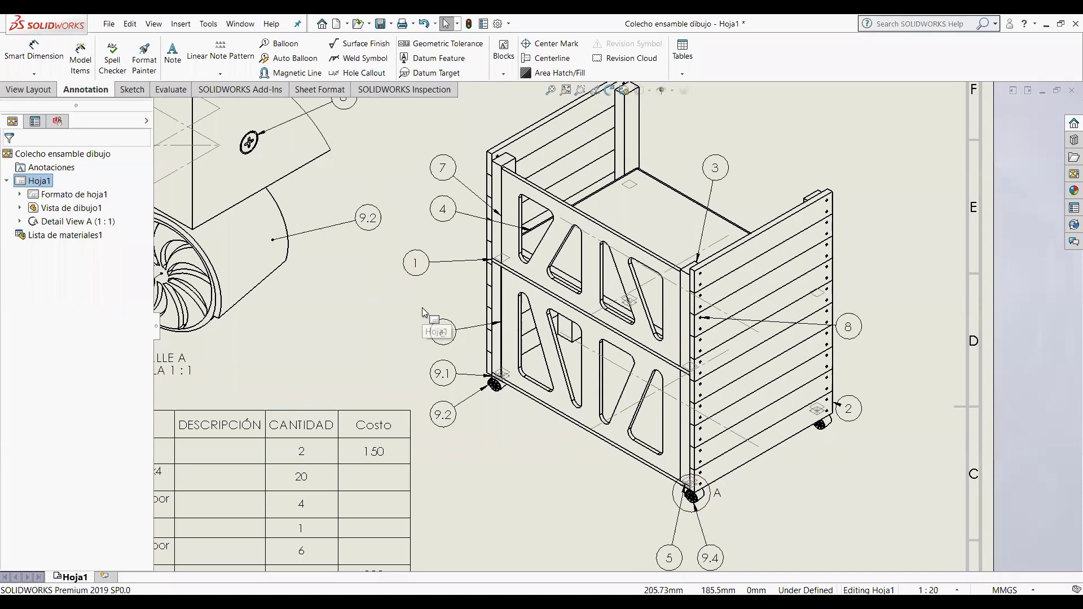
click(297, 49)
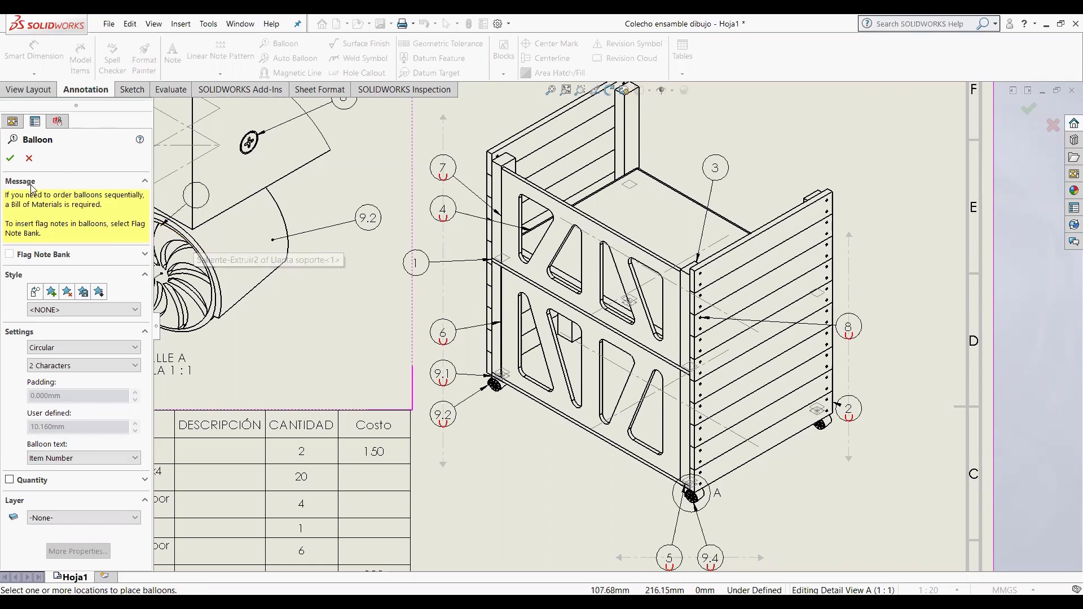
click(91, 347)
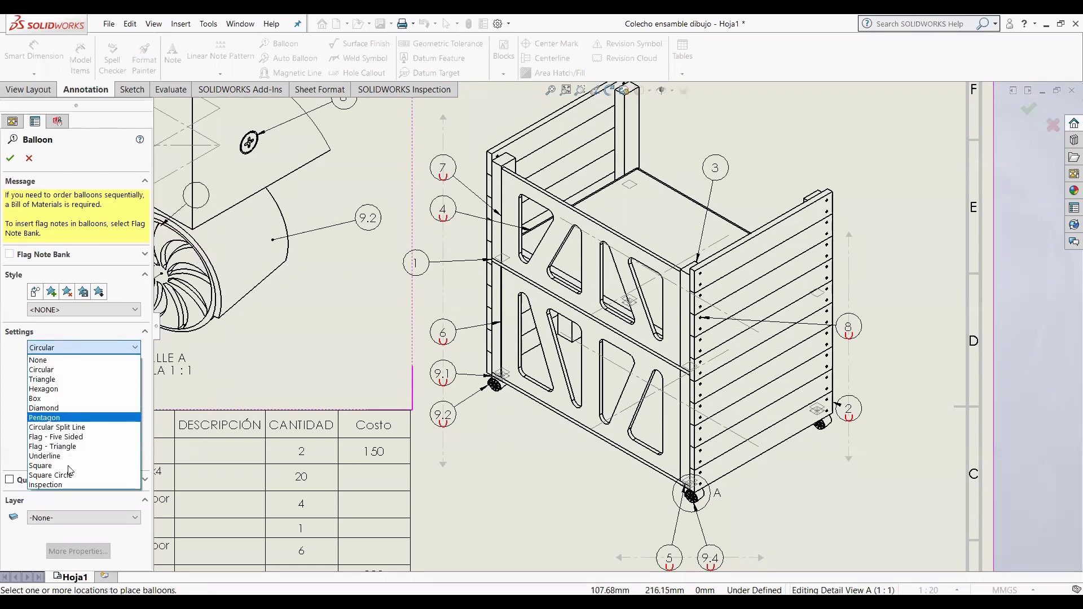
click(12, 374)
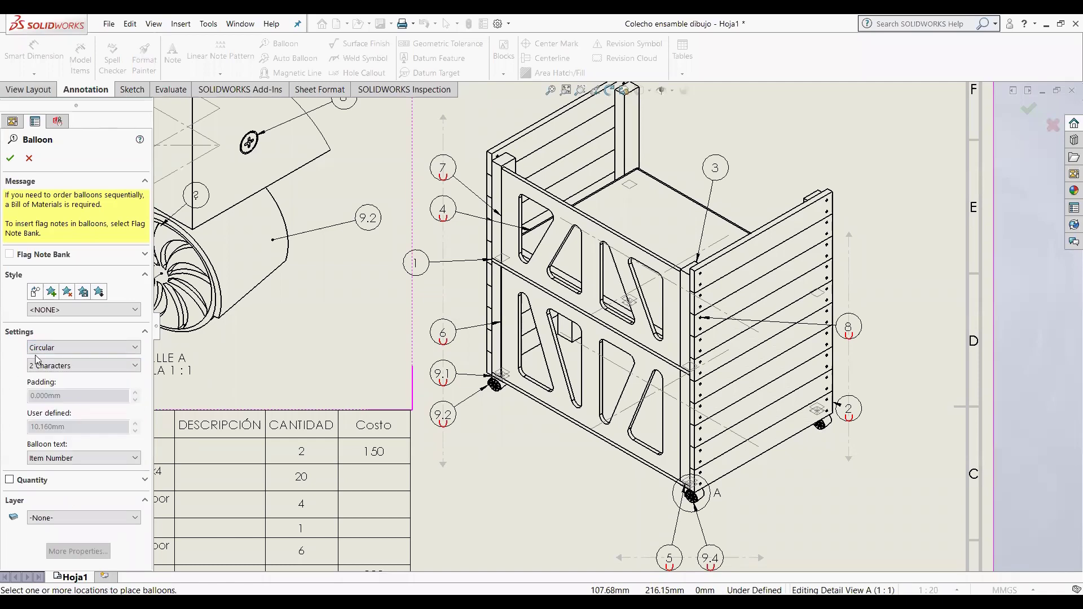
click(68, 366)
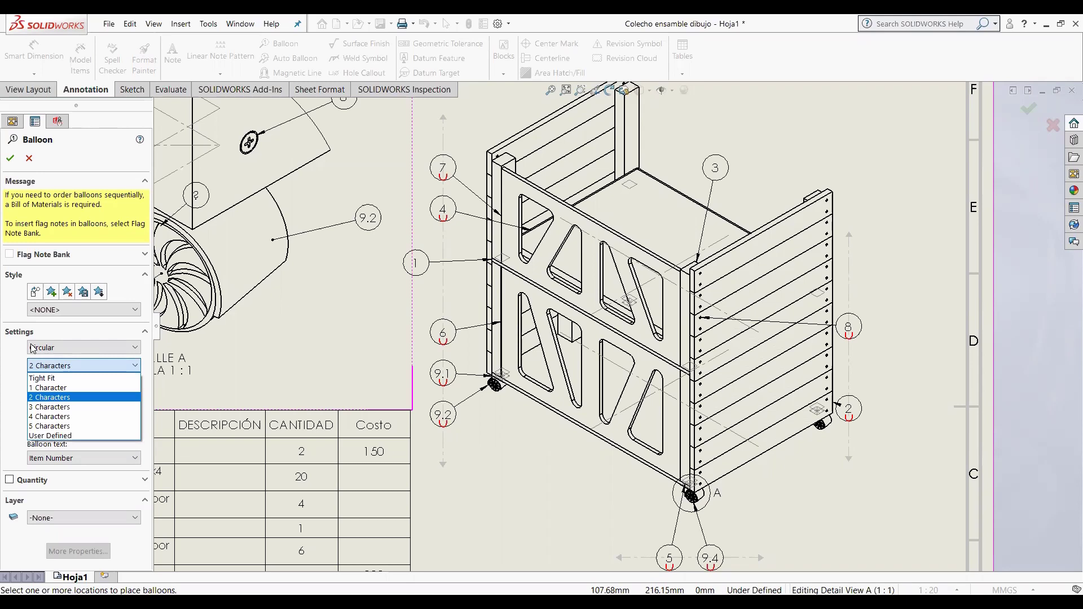
click(9, 380)
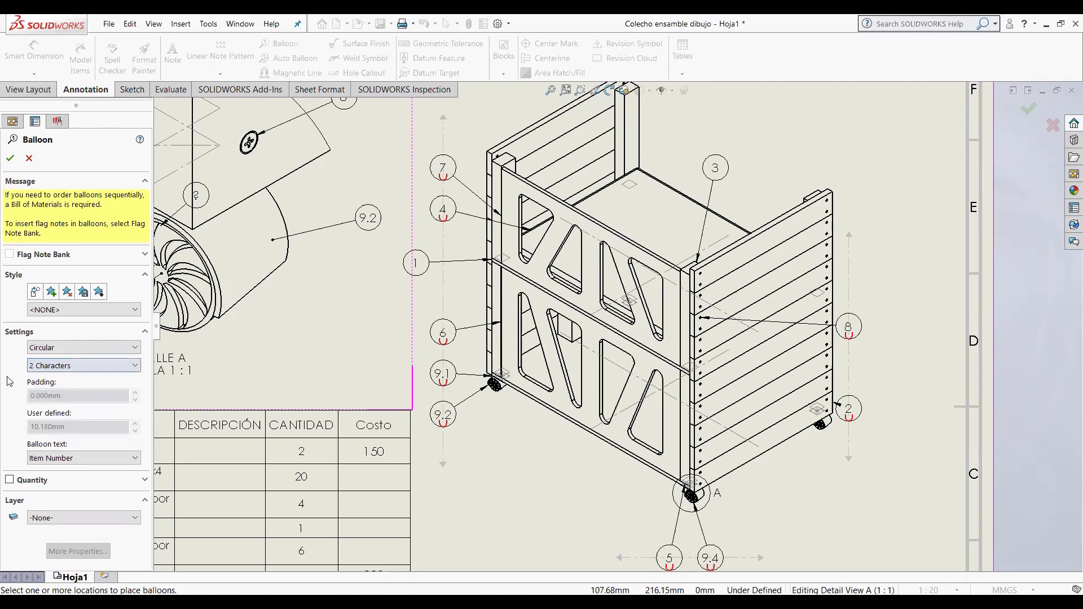
click(29, 159)
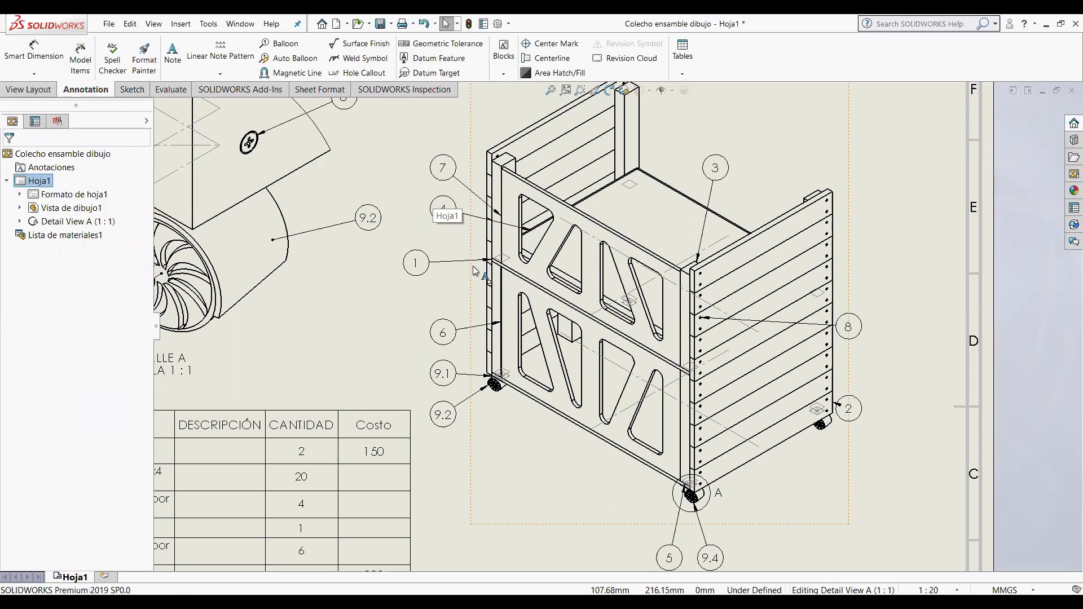
- Examine the bill of materials rows on the sheet and expand the table's assembly structure column
key(z)
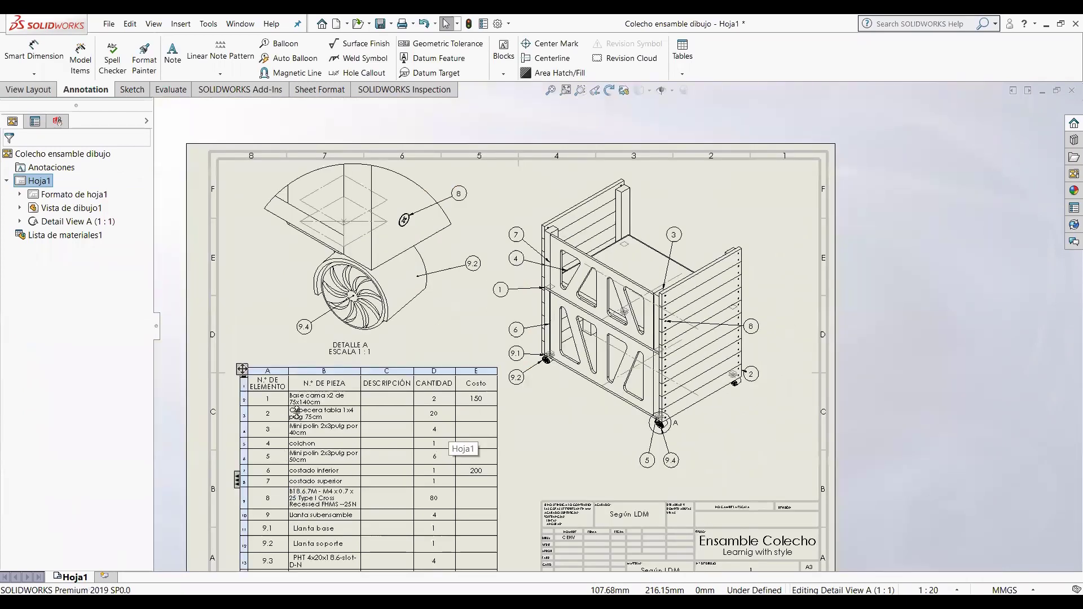
scroll(350, 395, down, 4)
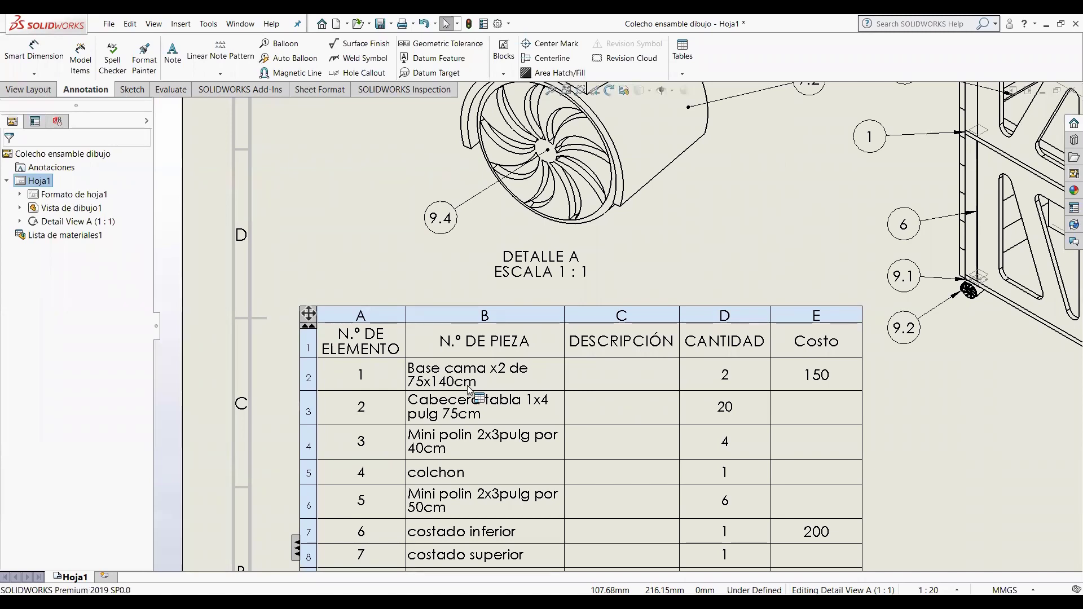
scroll(621, 367, down, 4)
scroll(788, 364, up, 3)
scroll(617, 326, up, 2)
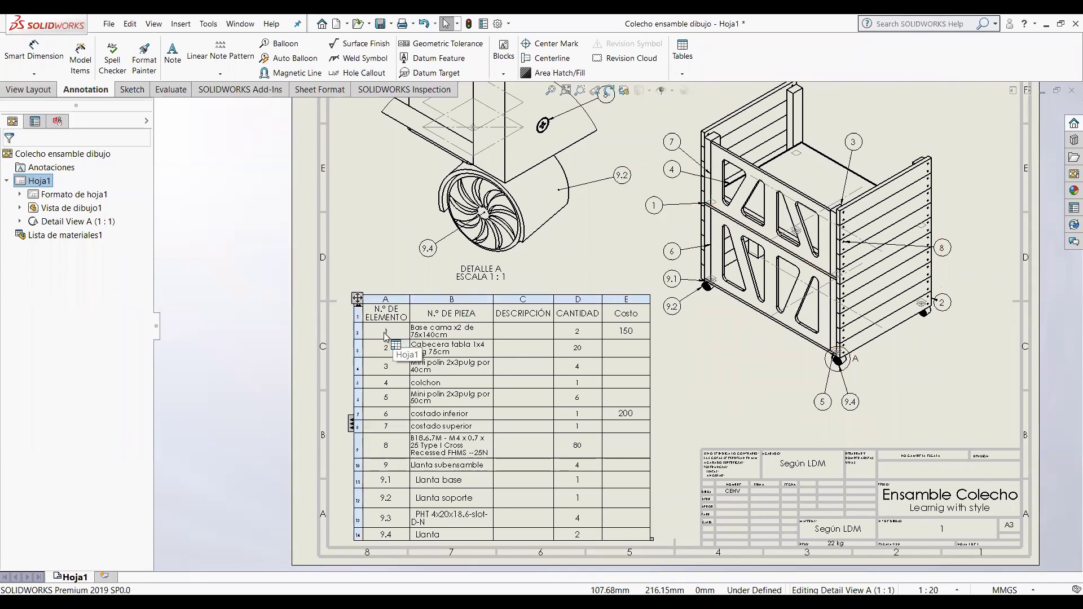
click(351, 426)
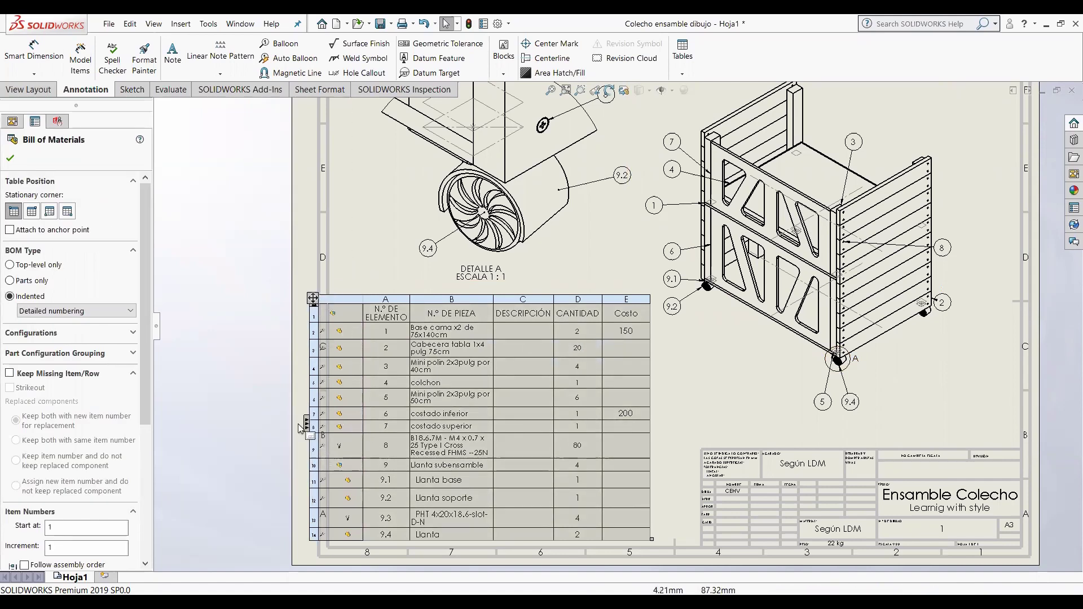
scroll(327, 421, down, 2)
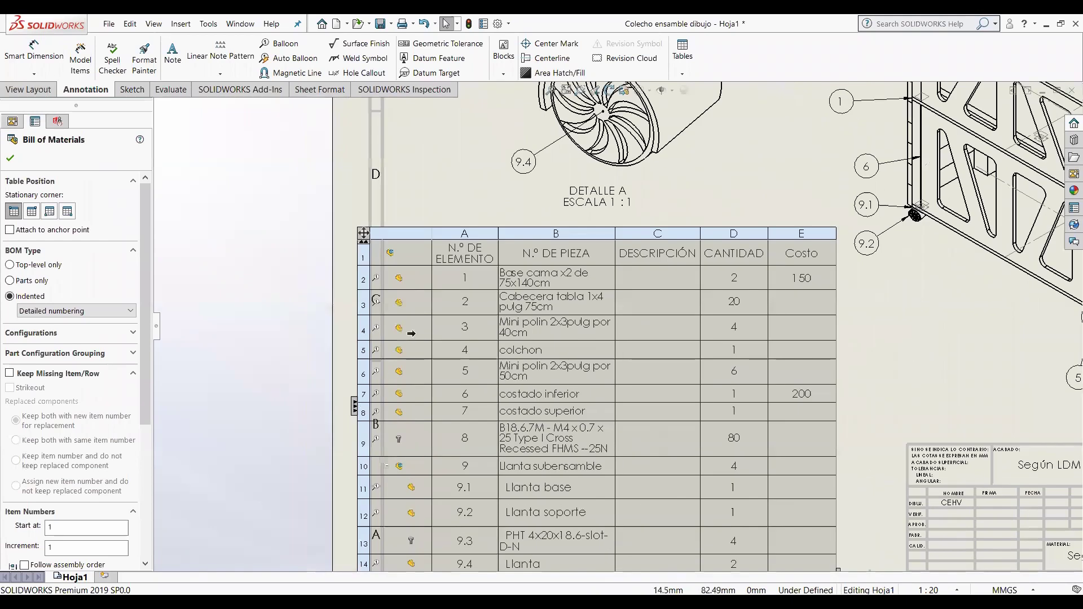
- Preview the component thumbnails in the bill of materials, from Base cama down to the Llanta subensamble parts
mouse_move(399, 278)
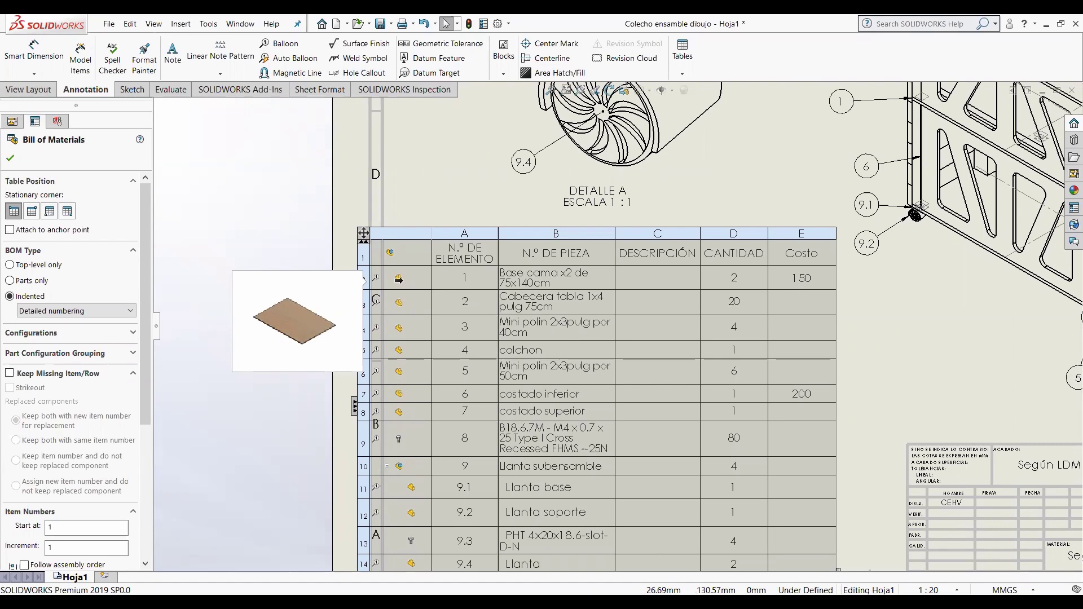
mouse_move(396, 302)
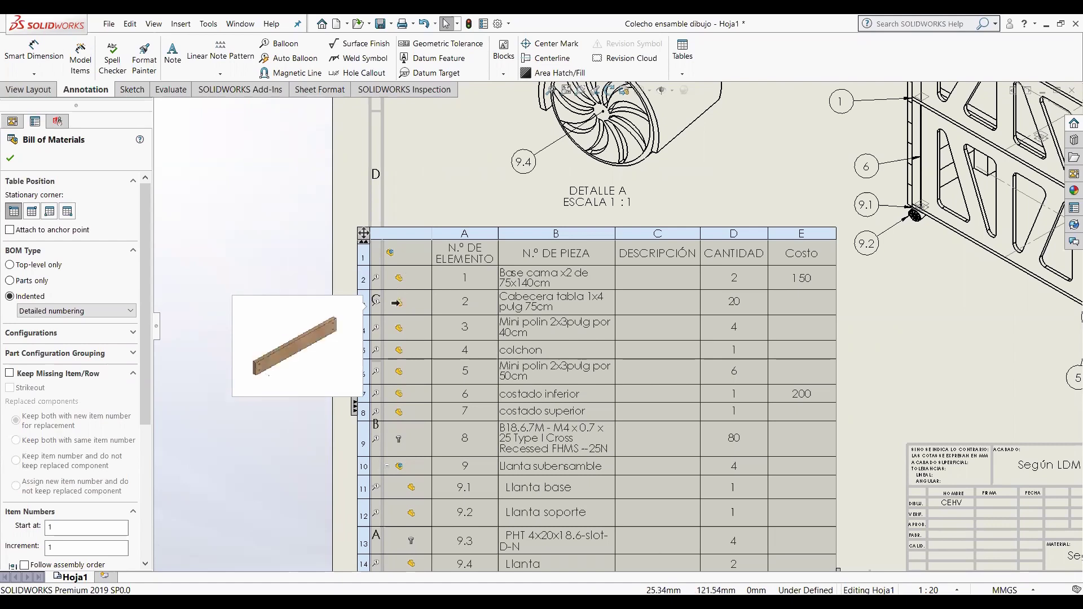
mouse_move(393, 331)
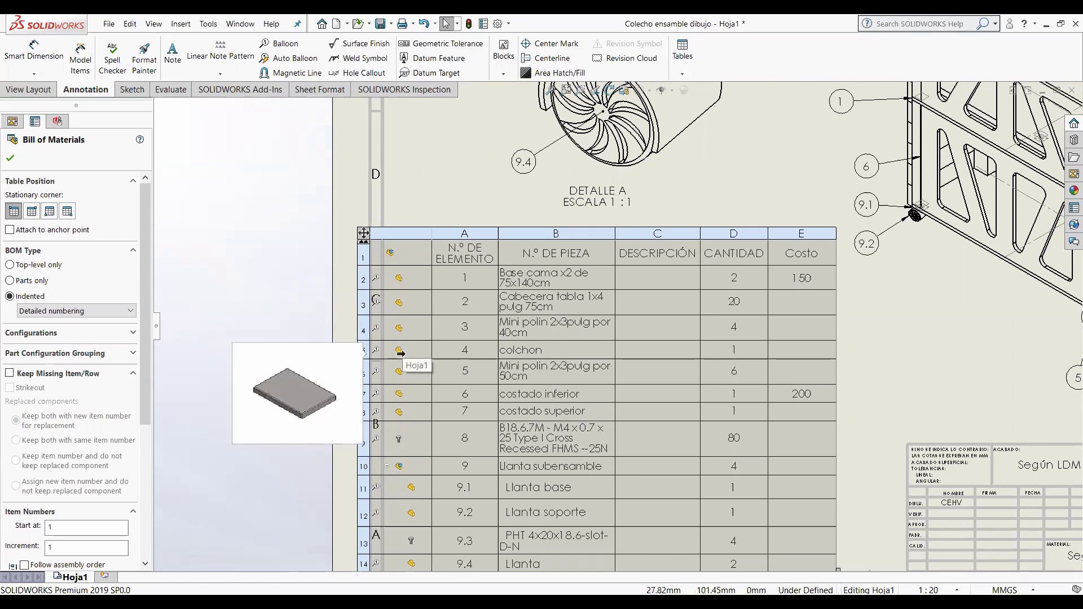
mouse_move(396, 399)
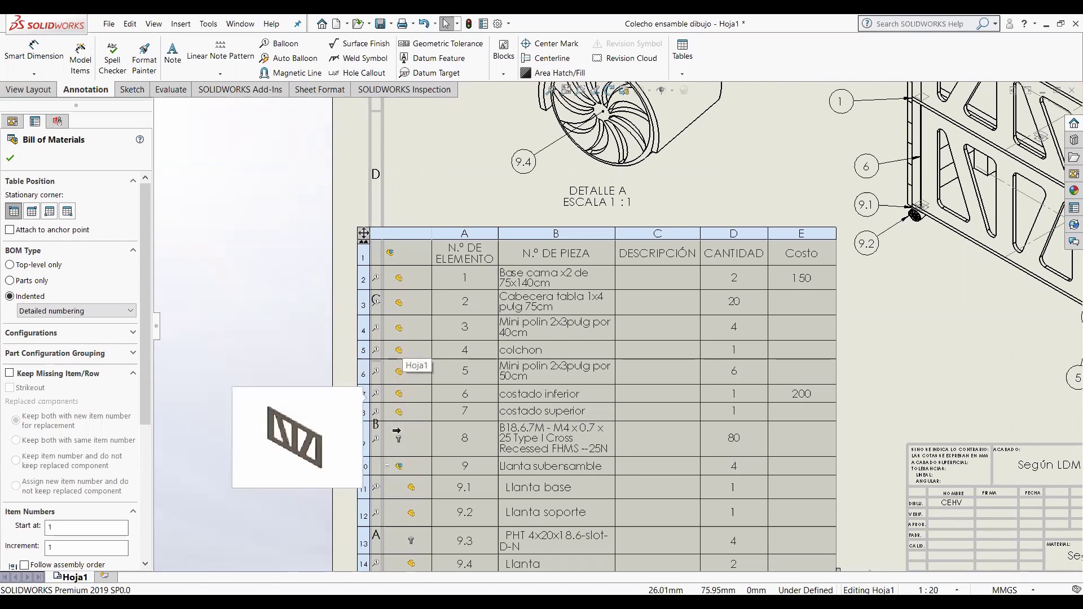
mouse_move(397, 439)
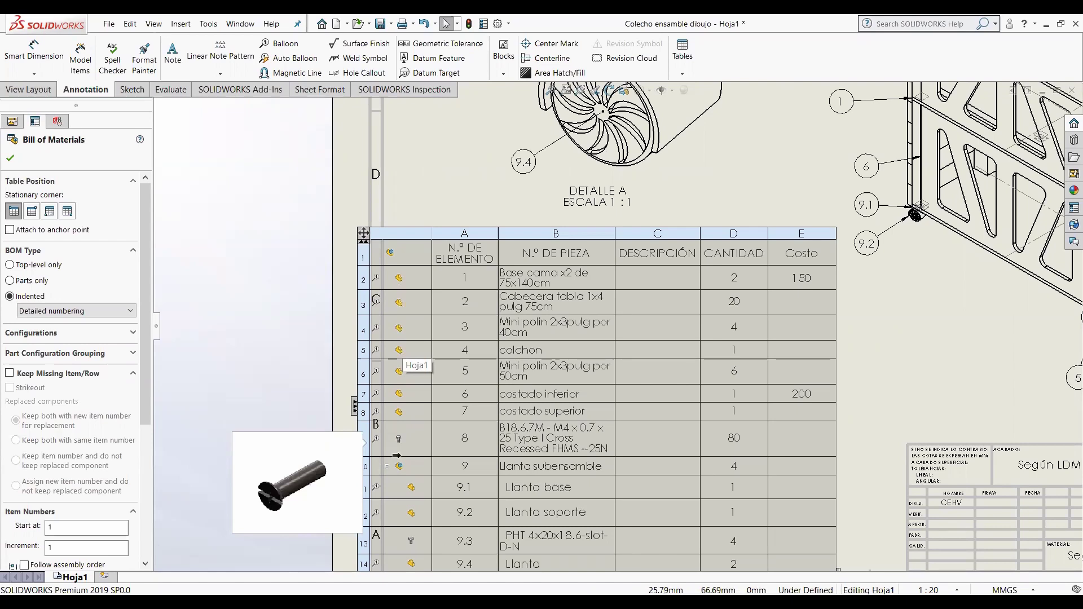
mouse_move(397, 475)
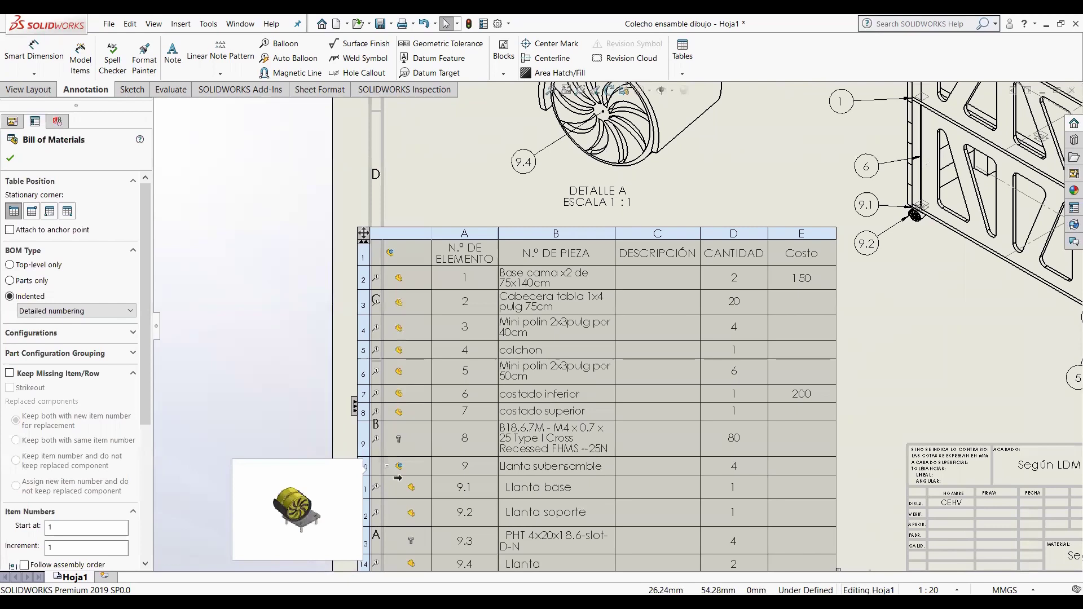
mouse_move(408, 514)
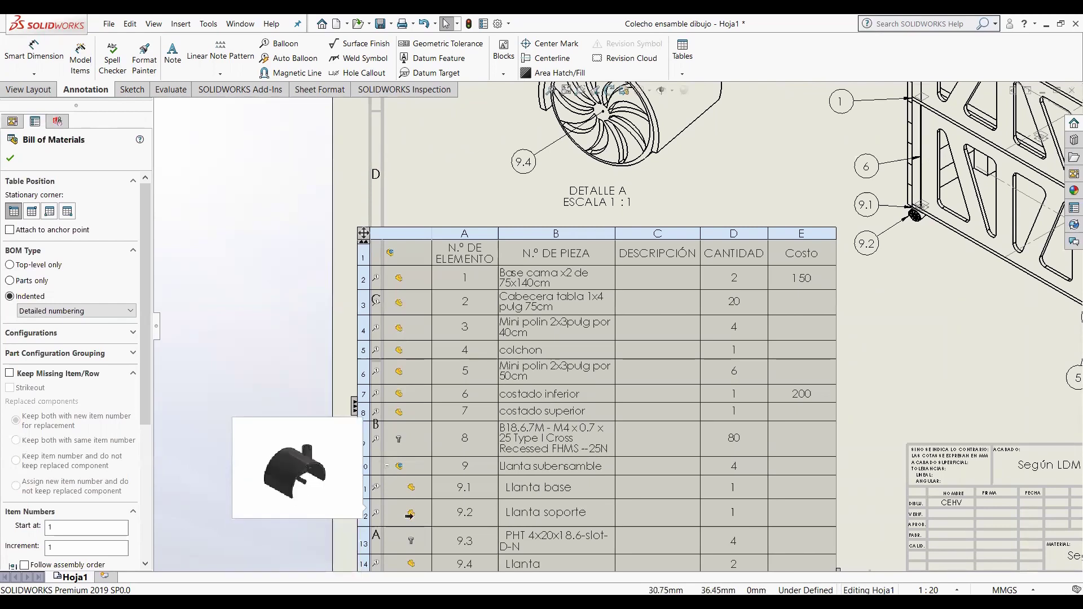
mouse_move(409, 541)
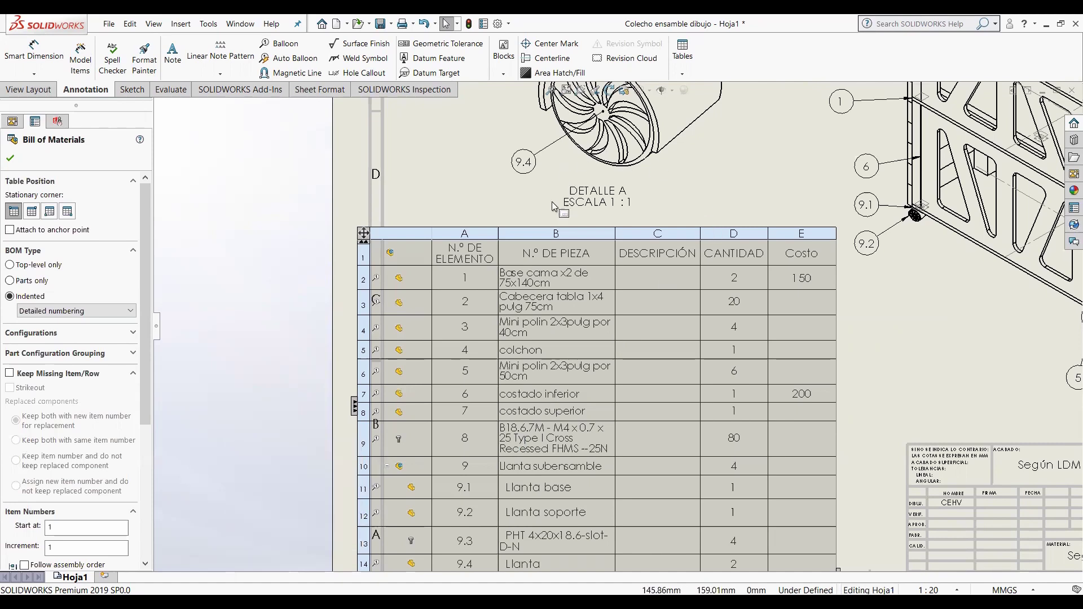
- Examine the caster wheel in detail view A with its 9.2 and 9.4 balloons, and close the bill of materials properties
key(f)
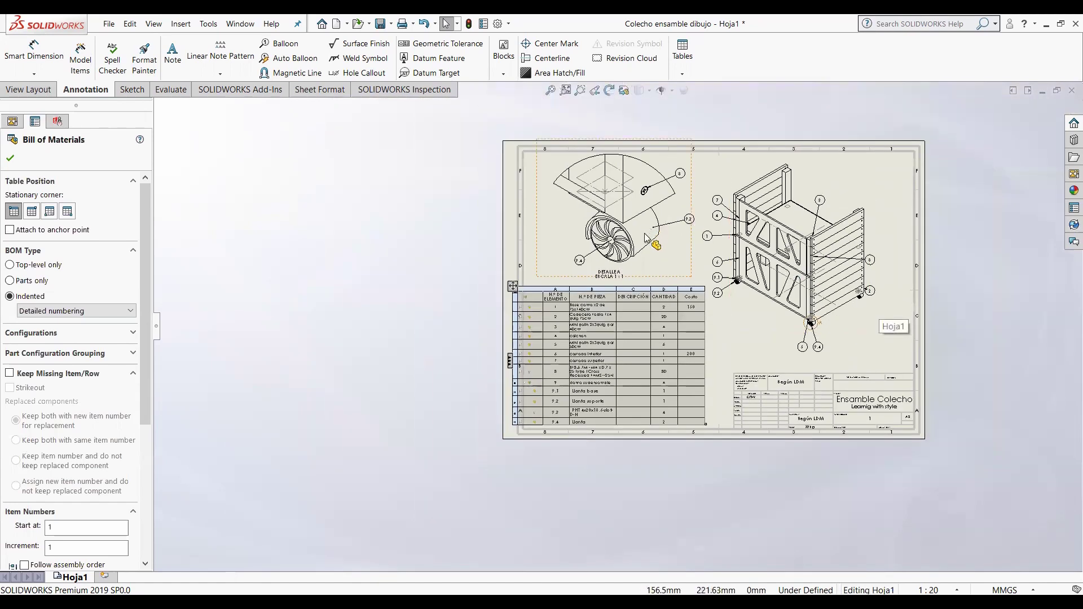
scroll(608, 198, down, 3)
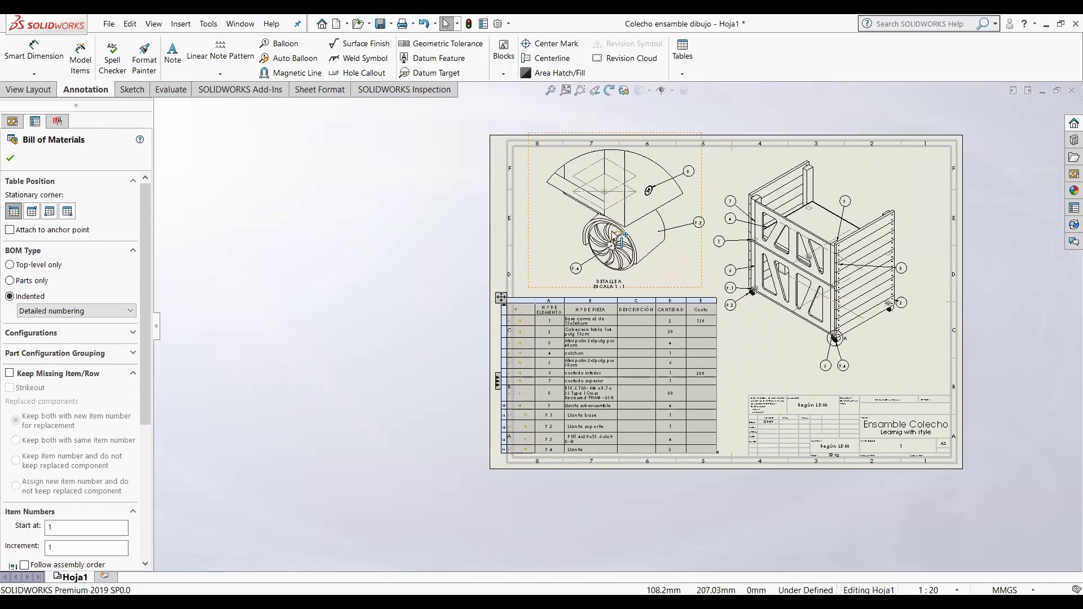
scroll(610, 269, down, 2)
scroll(586, 269, down, 2)
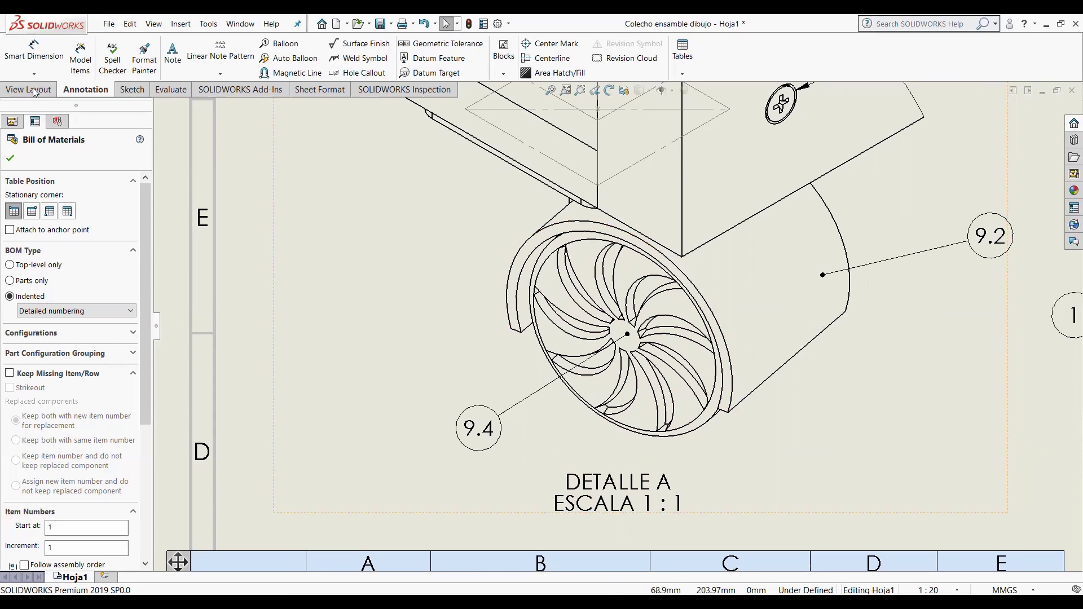
click(10, 159)
- Switch to the Colecho ensamble assembly and try to rotate the wheel of the caster under the crib
scroll(652, 553, up, 5)
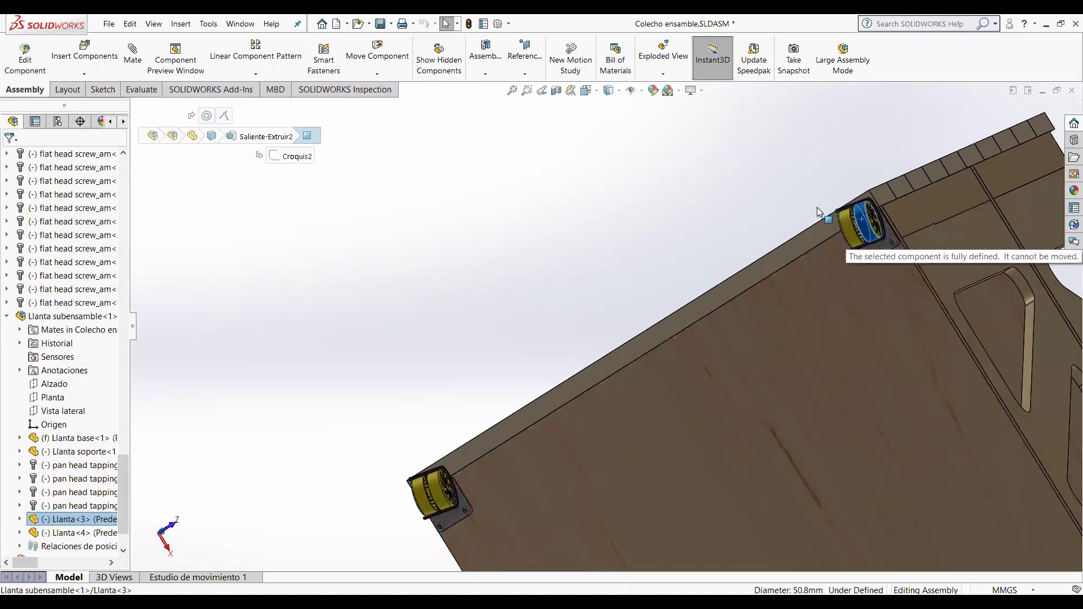
scroll(860, 220, down, 5)
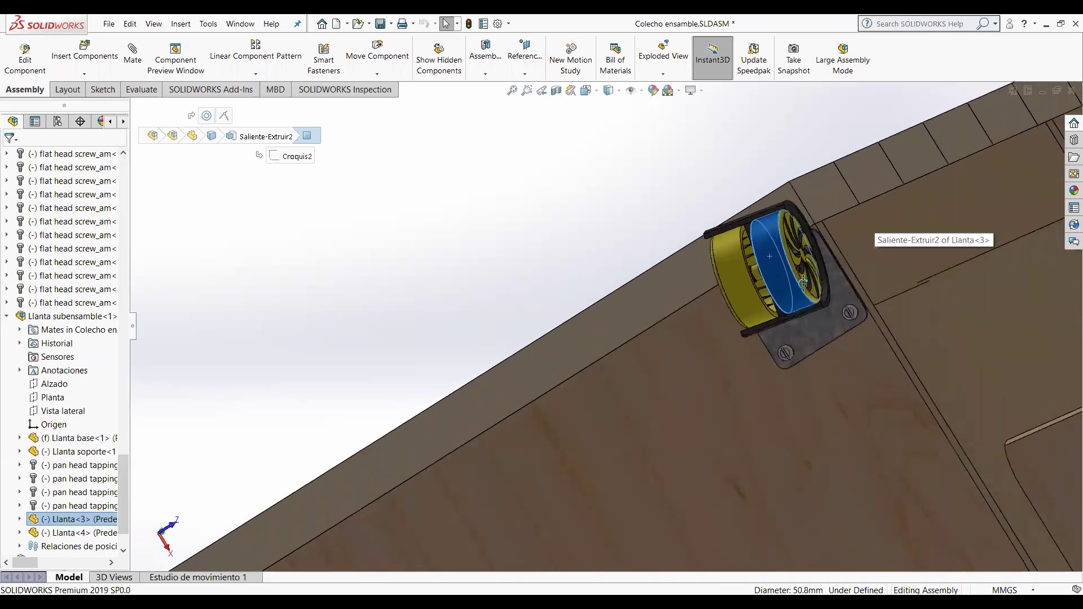
middle_drag(779, 300, 770, 254)
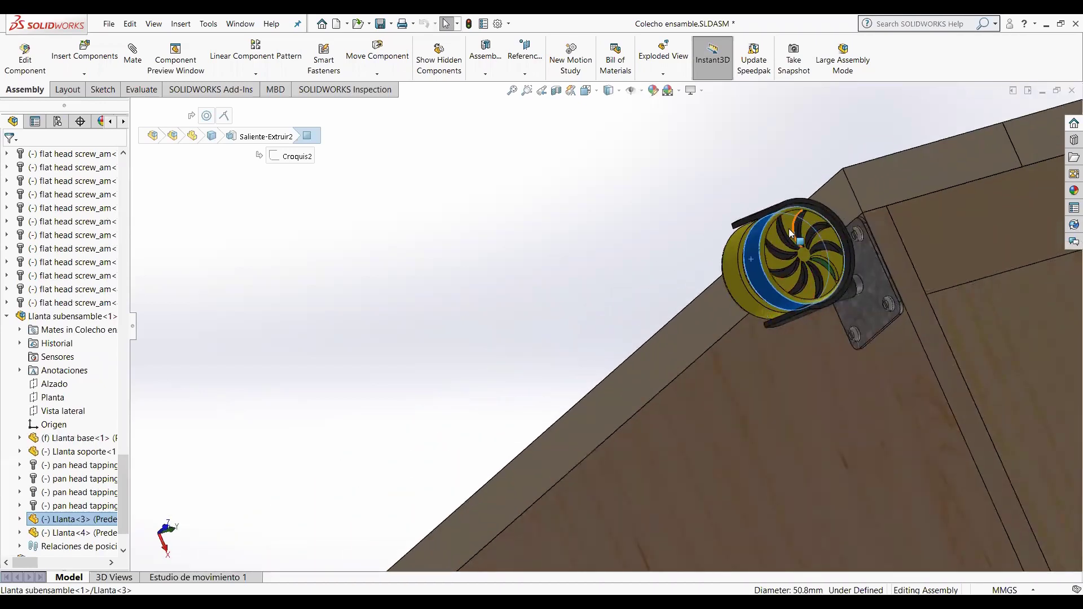
drag(768, 254, 829, 229)
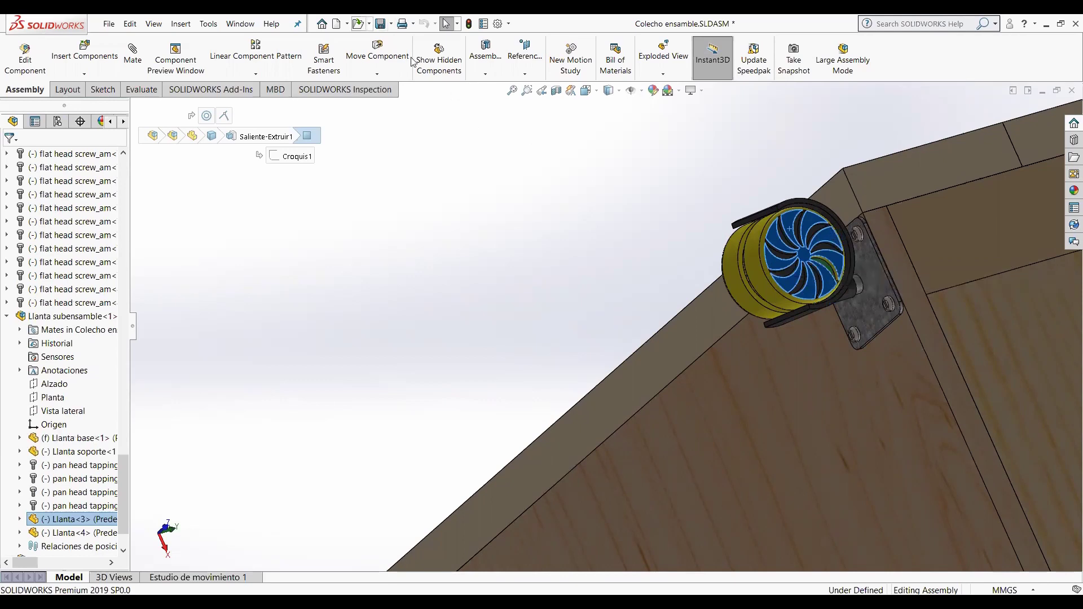
- Open the caster subassembly Llanta subensamble in its own window
click(369, 23)
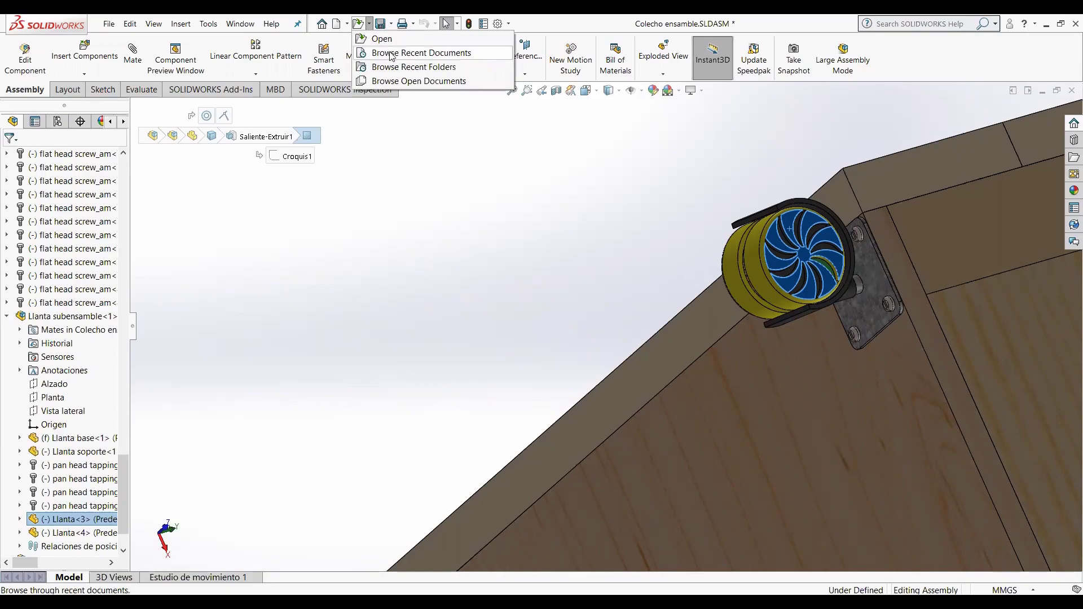
click(384, 38)
double_click(373, 326)
- Spin the front wheel of the caster around its axle to test its free movement
drag(629, 260, 666, 331)
click(724, 276)
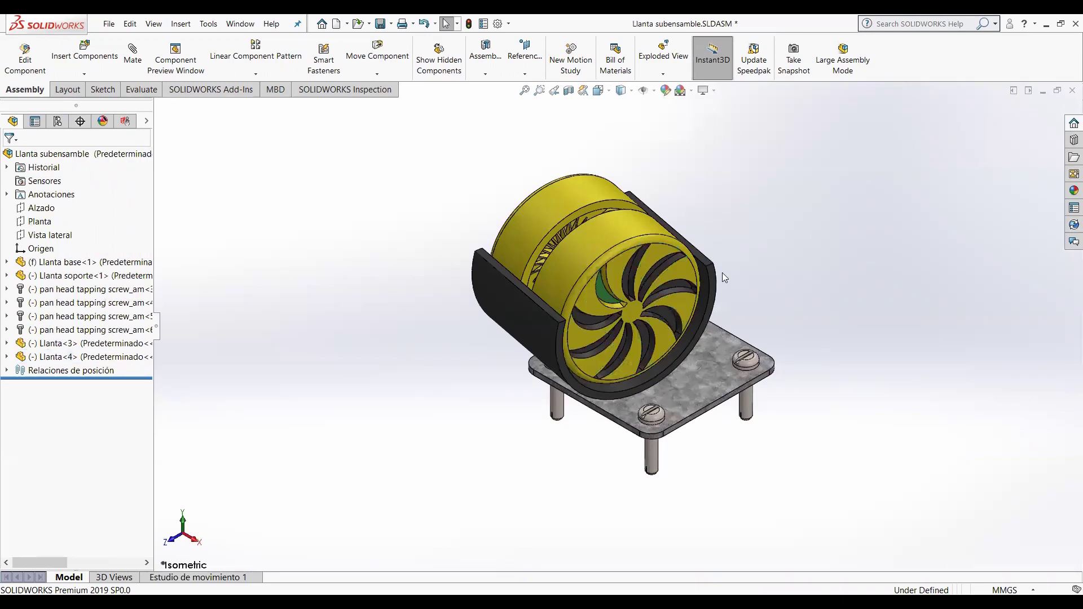
drag(645, 258, 671, 280)
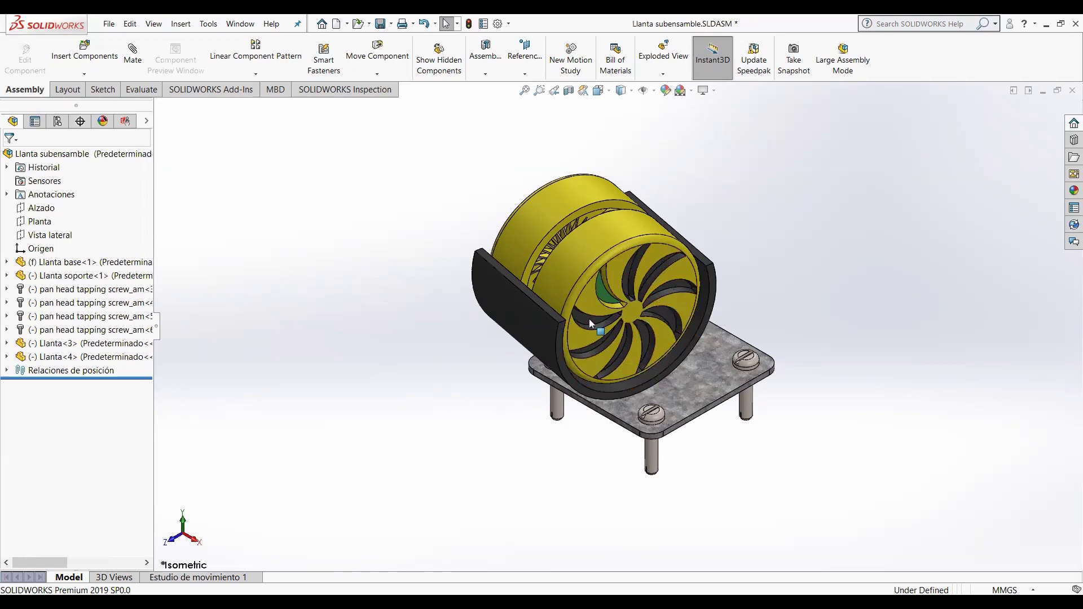
click(597, 290)
drag(588, 320, 626, 273)
- Swivel the Llanta soporte bracket and its wheels about the base plate, and clear the selection
drag(506, 289, 620, 343)
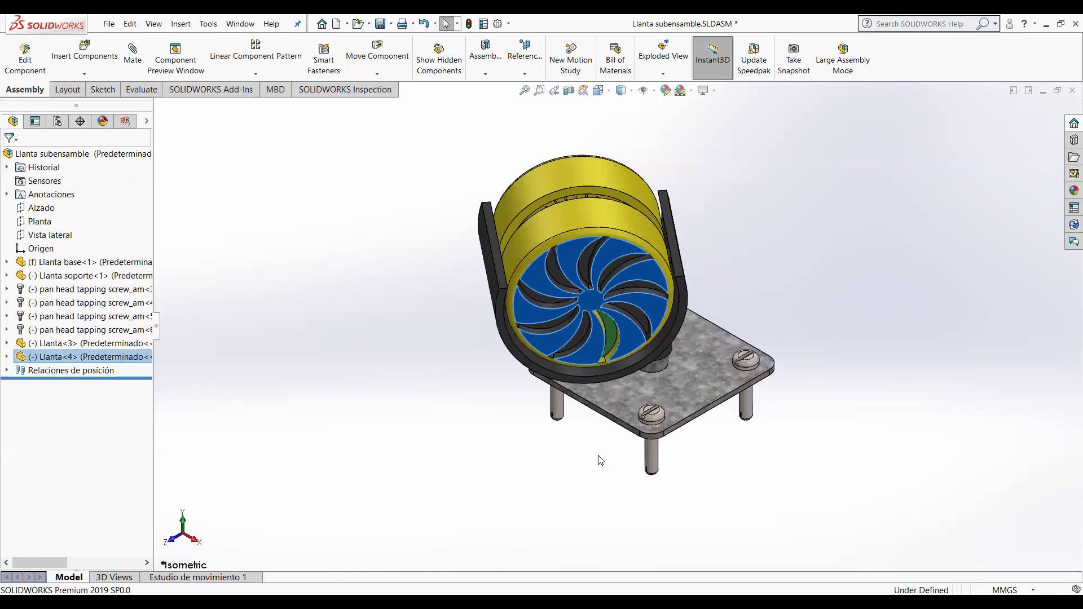
click(586, 502)
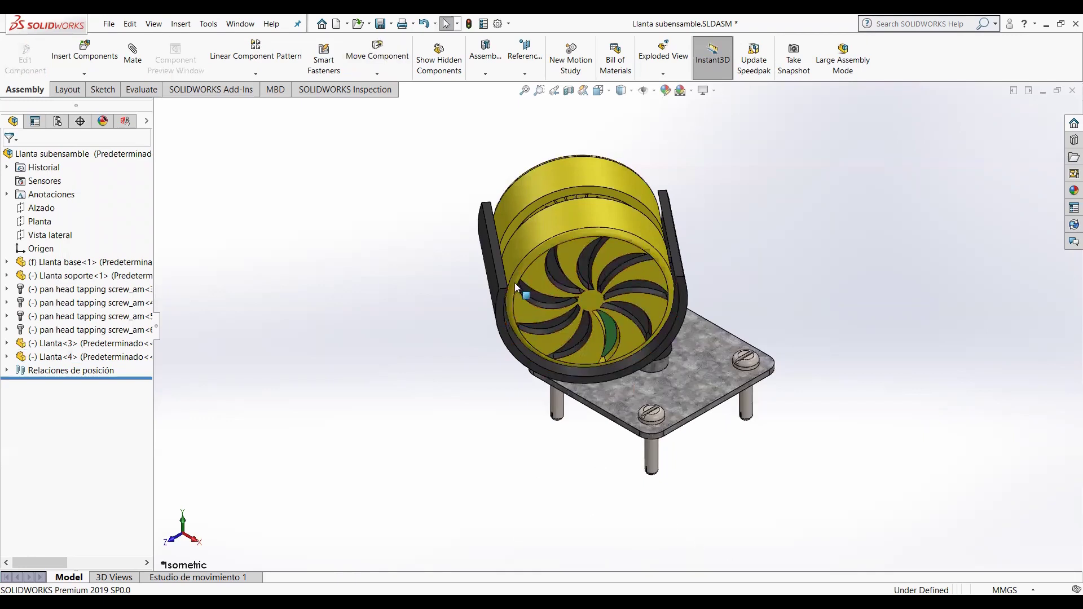
drag(494, 248, 634, 279)
key(Escape)
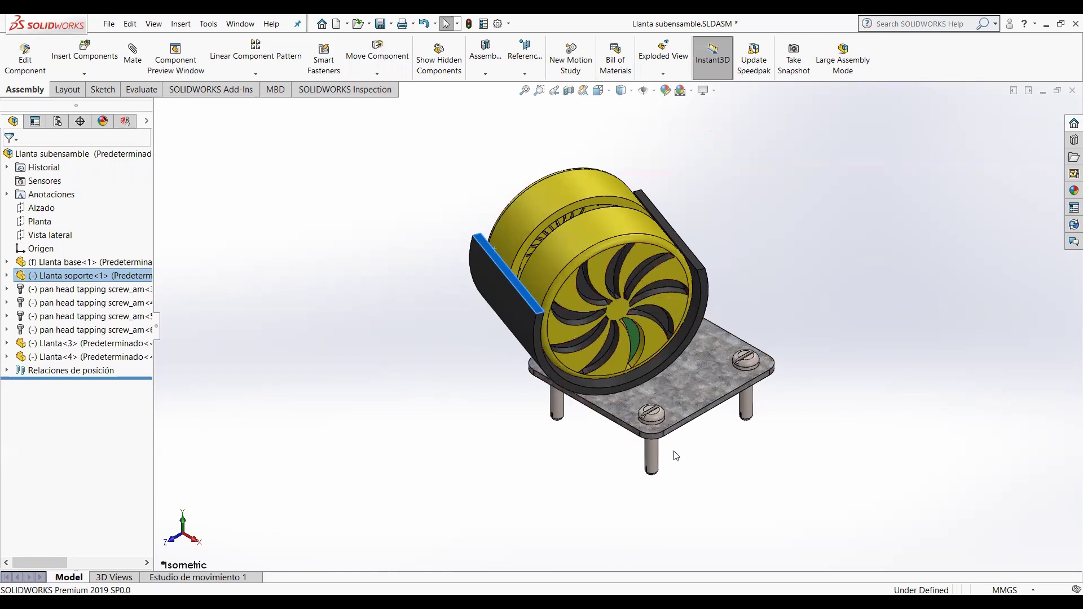
click(471, 316)
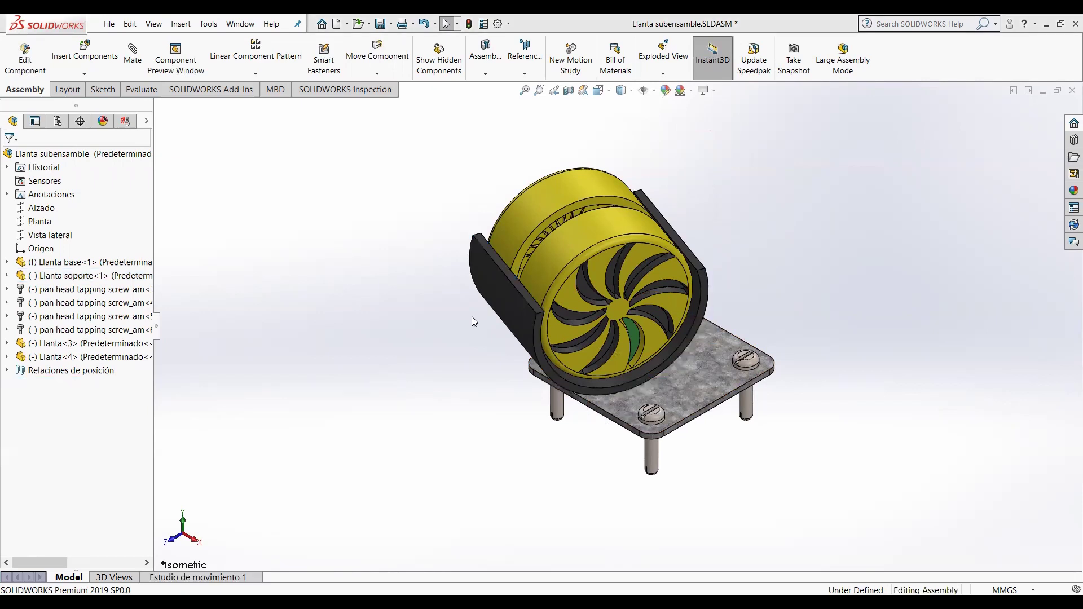
- Save the caster subassembly Llanta subensamble, and return the Colecho ensamble assembly to the isometric view
key(ctrl+s)
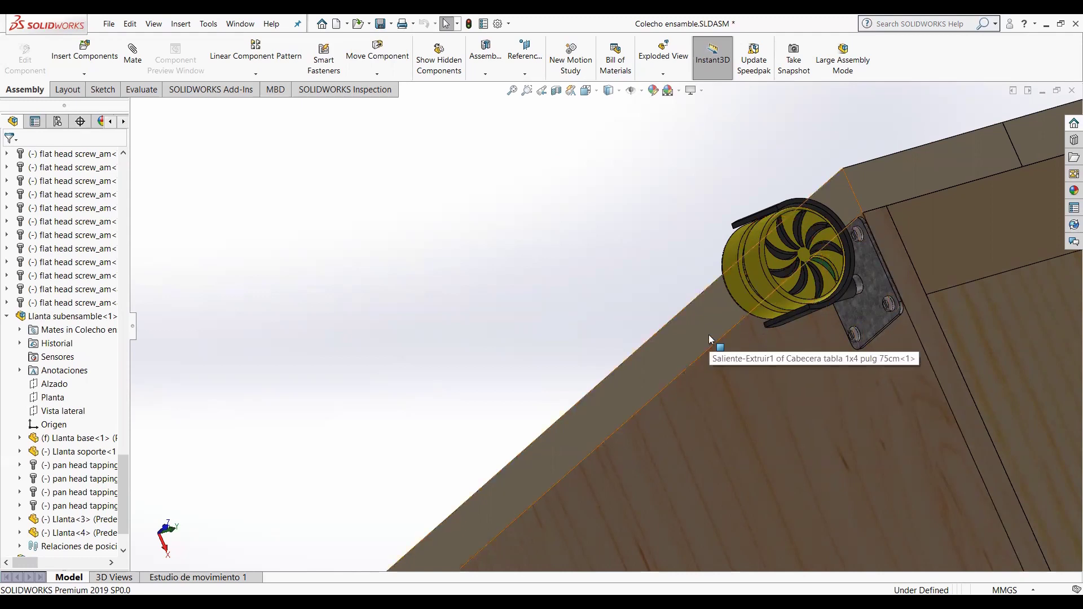
key(ctrl+7)
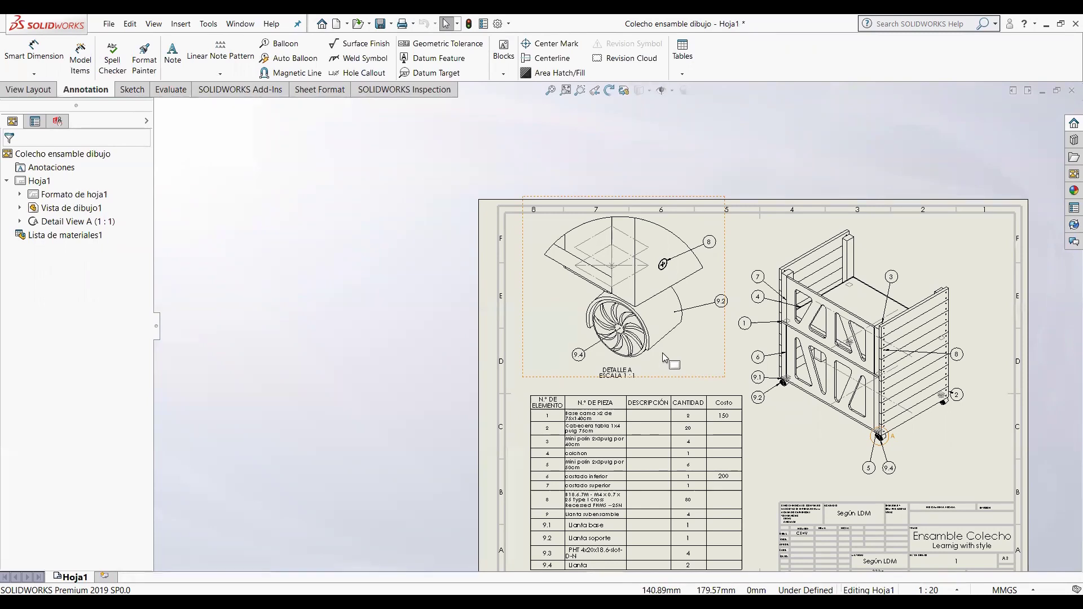
- Examine balloons 9.2 and 9.4 in Detail A, and preview their parts in the caster rows of the bill of materials
scroll(586, 344, down, 5)
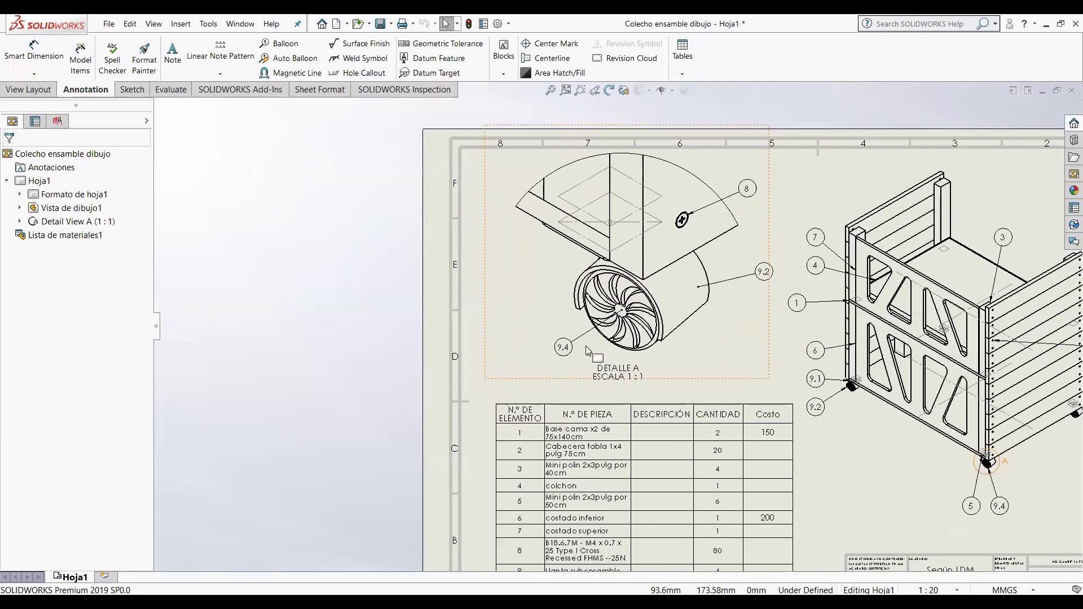
scroll(586, 343, down, 2)
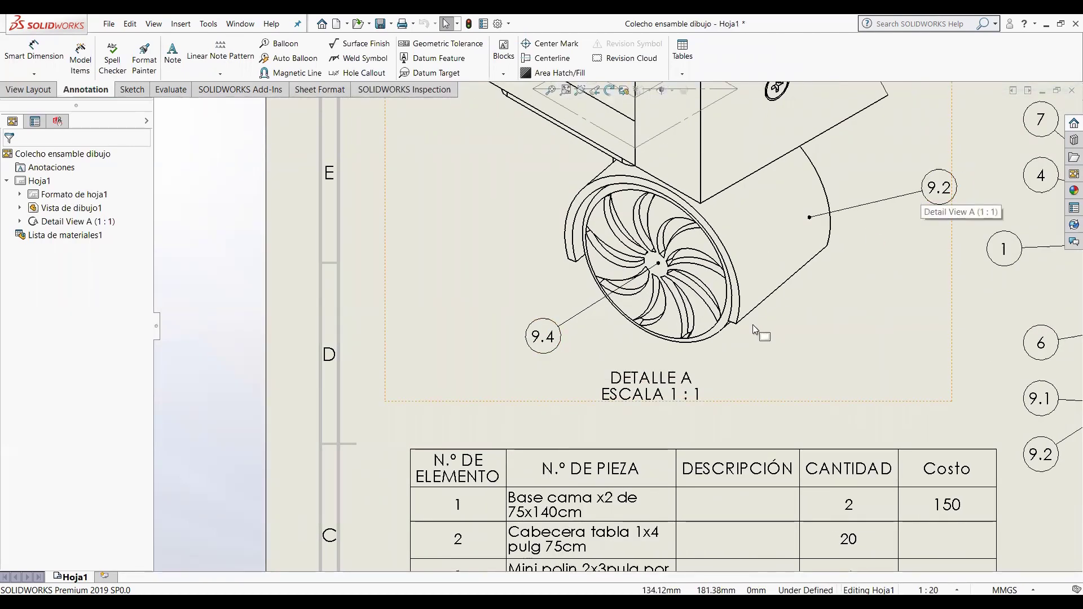
scroll(616, 326, up, 3)
scroll(671, 389, up, 2)
scroll(544, 544, up, 3)
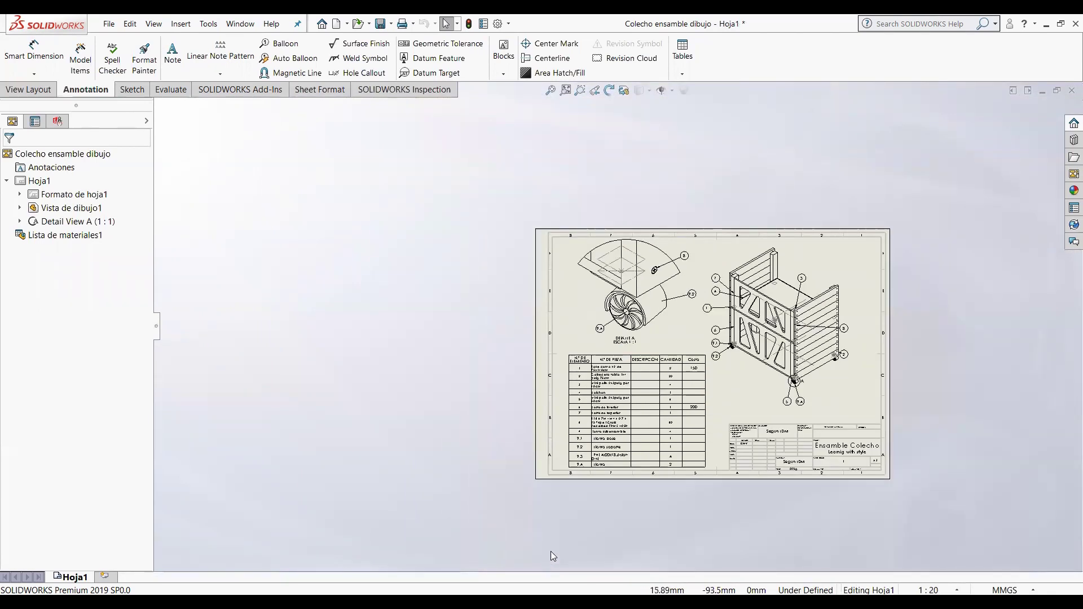
scroll(551, 554, down, 3)
scroll(645, 319, down, 2)
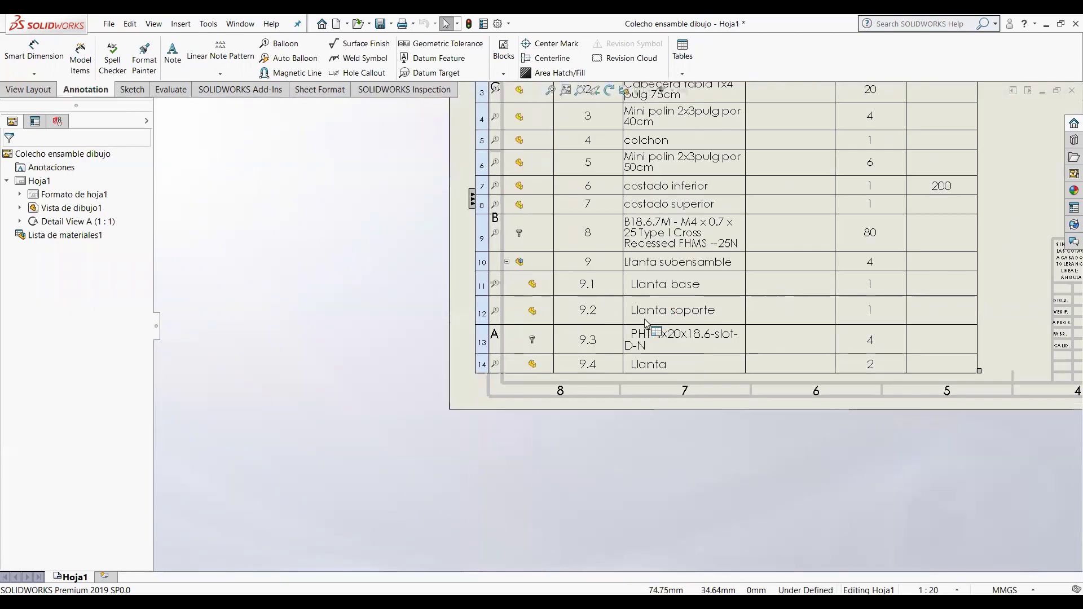
scroll(646, 320, down, 2)
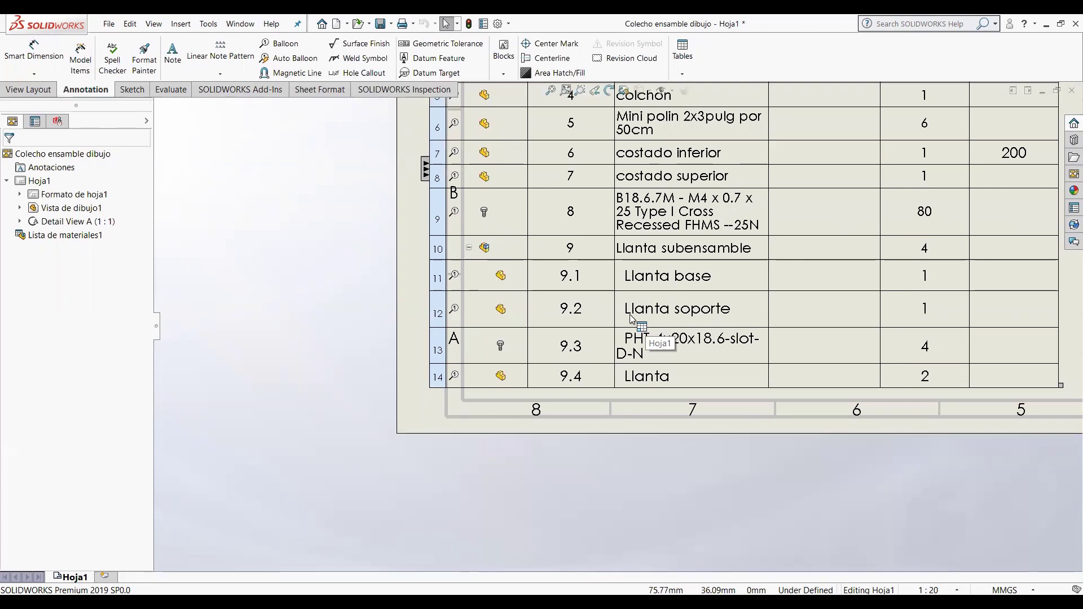
mouse_move(501, 310)
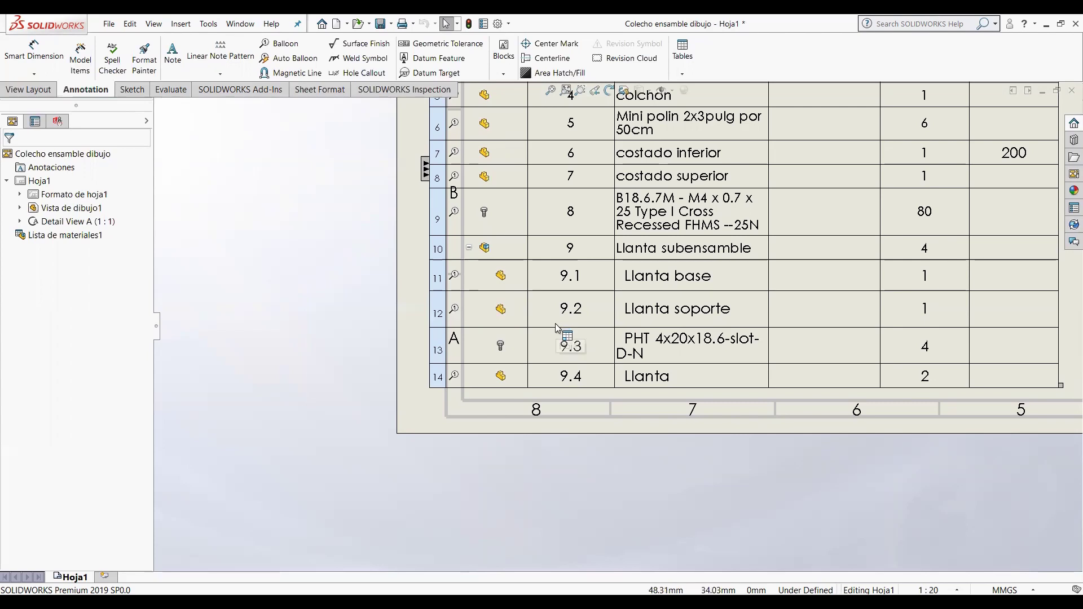
mouse_move(502, 375)
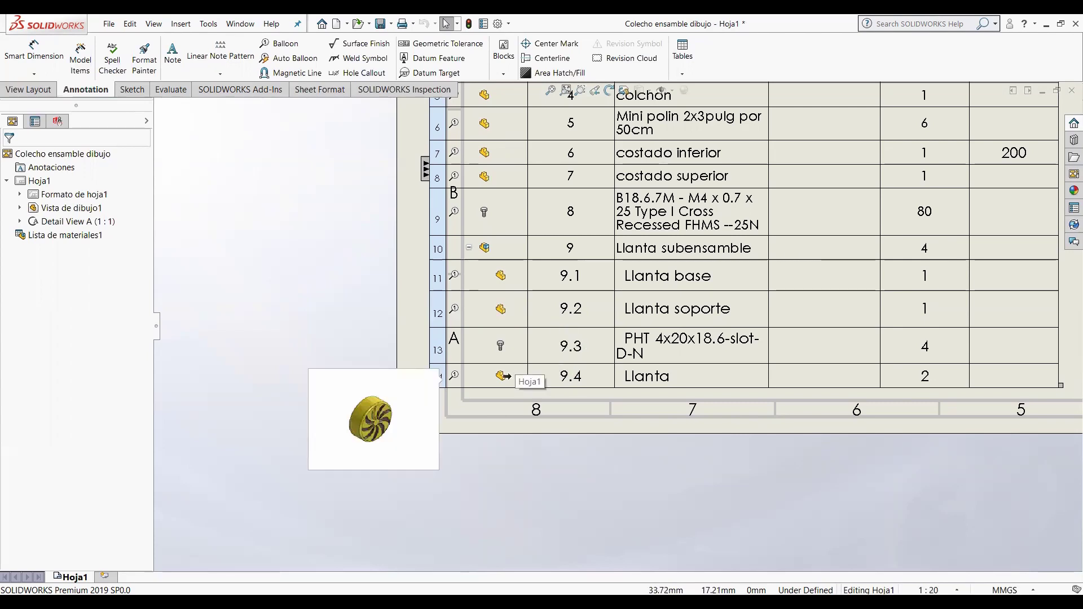
- Collapse the assembly structure column of the bill of materials, and look over the whole drawing sheet
scroll(688, 391, up, 5)
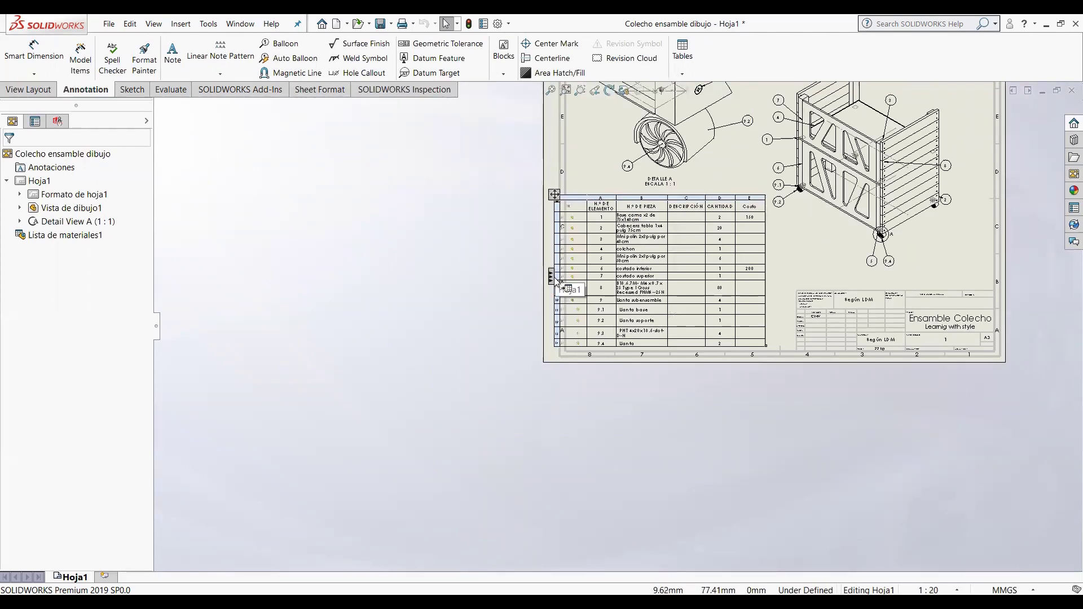
click(553, 281)
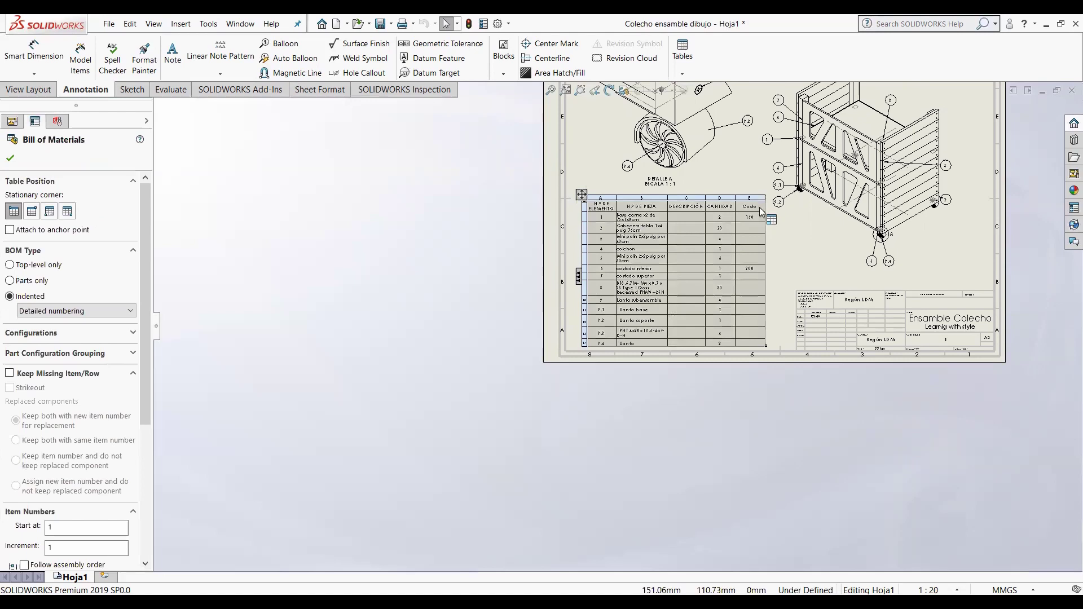
scroll(1003, 275, up, 5)
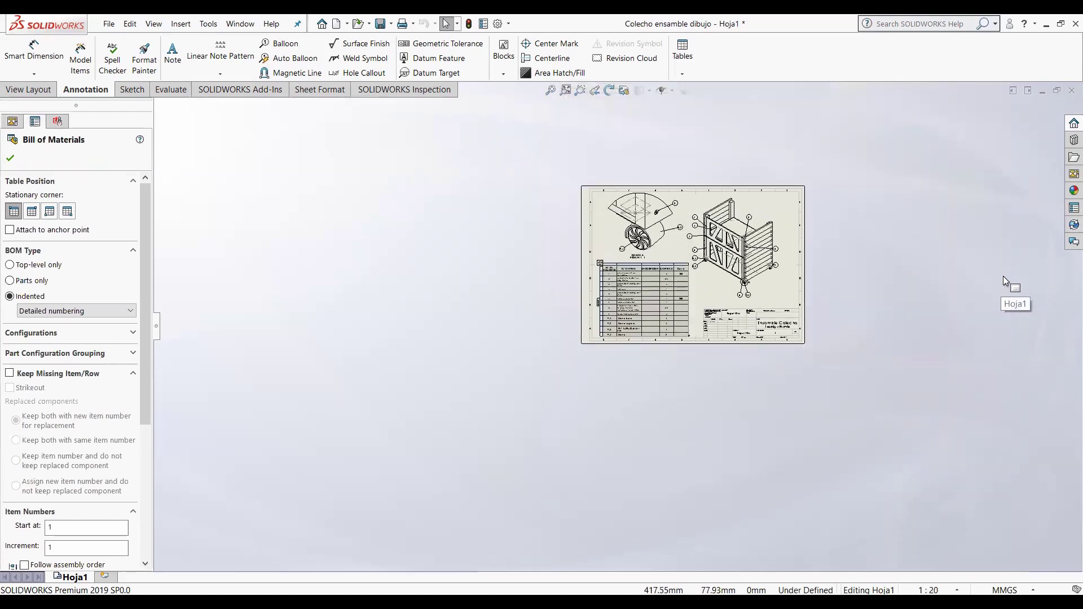
scroll(700, 217, down, 3)
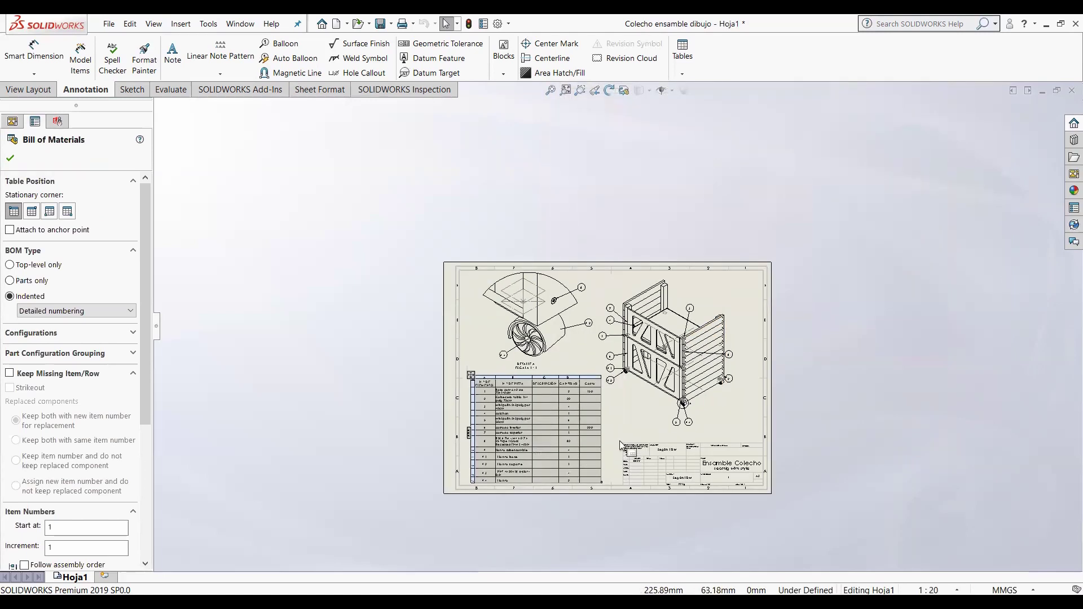
scroll(620, 445, down, 1)
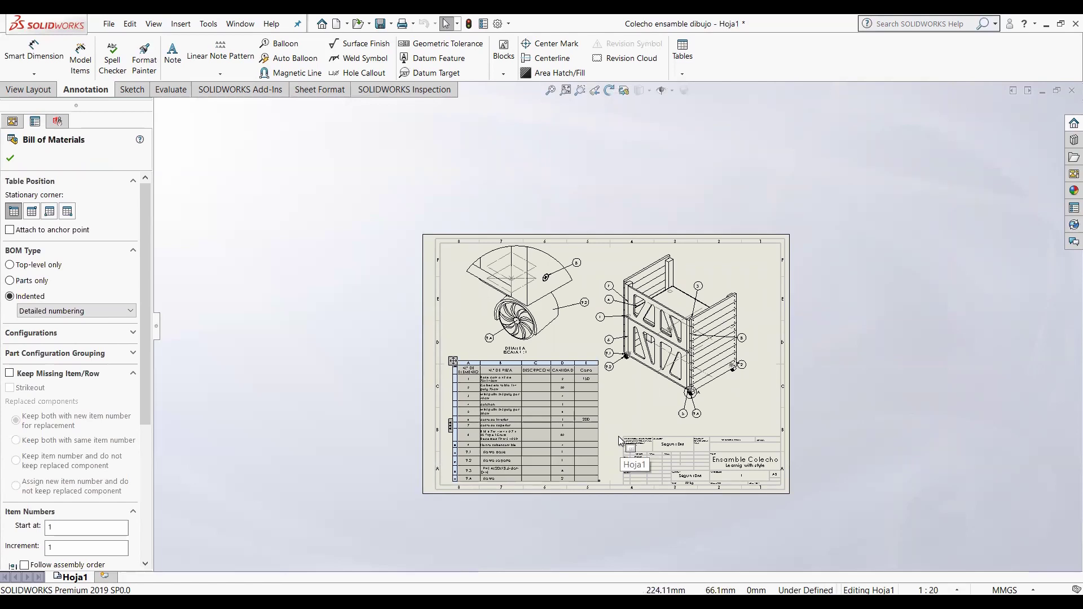
scroll(618, 437, down, 4)
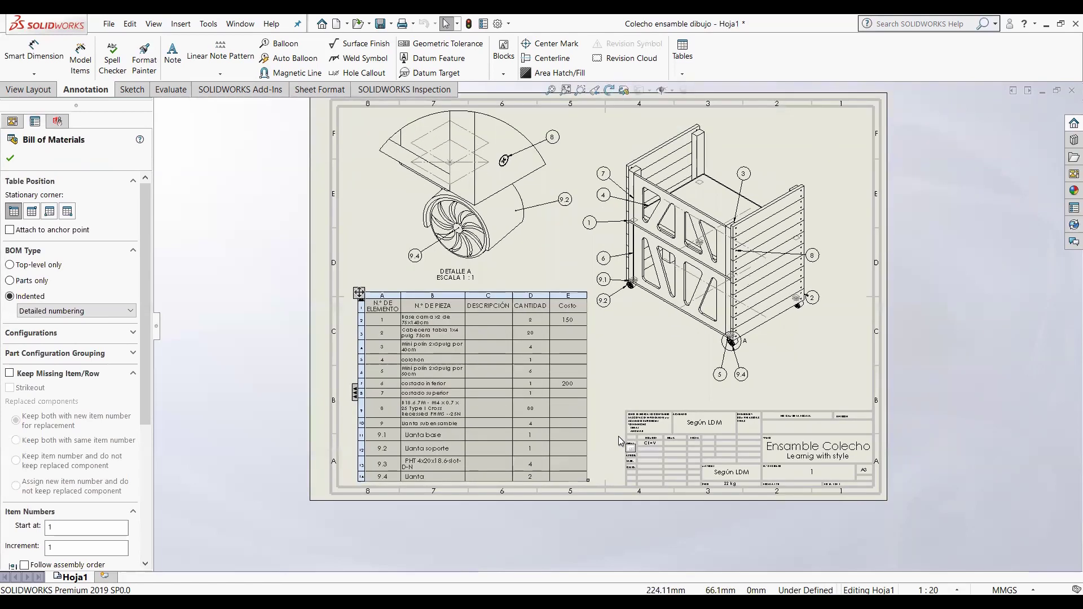
scroll(618, 435, up, 2)
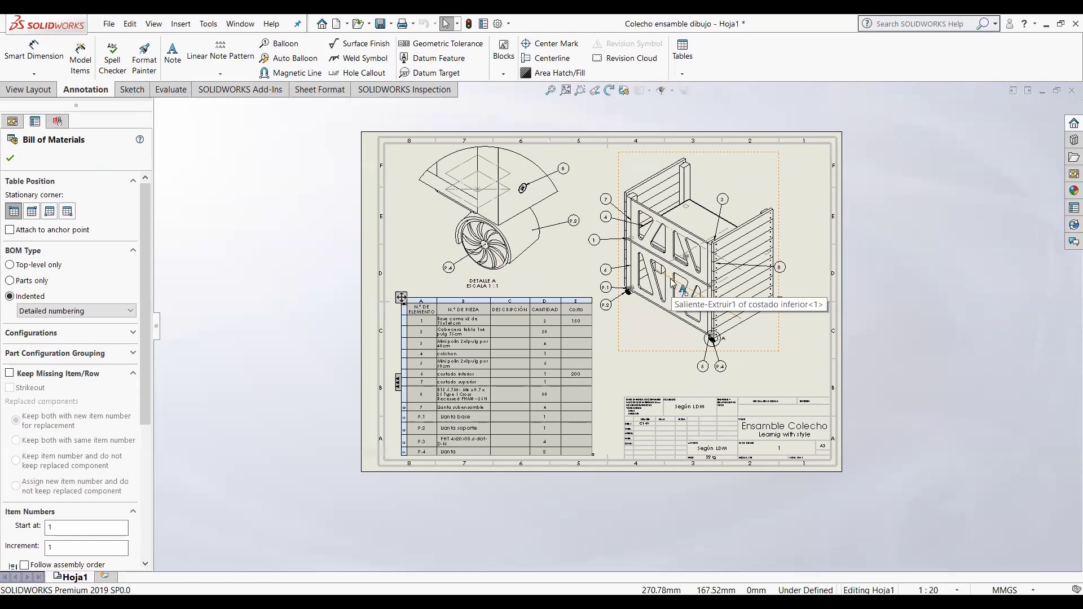
- Examine the balloons on the crib's isometric view, from the side panels to the headboard slats and casters
scroll(672, 284, down, 2)
scroll(676, 257, down, 2)
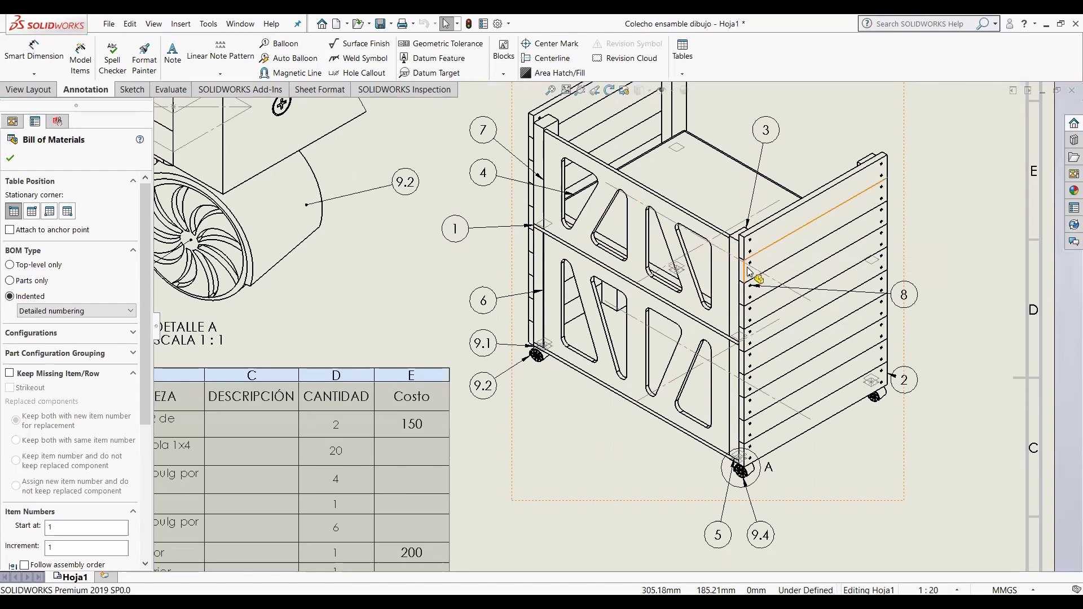
scroll(745, 281, down, 2)
scroll(744, 281, up, 5)
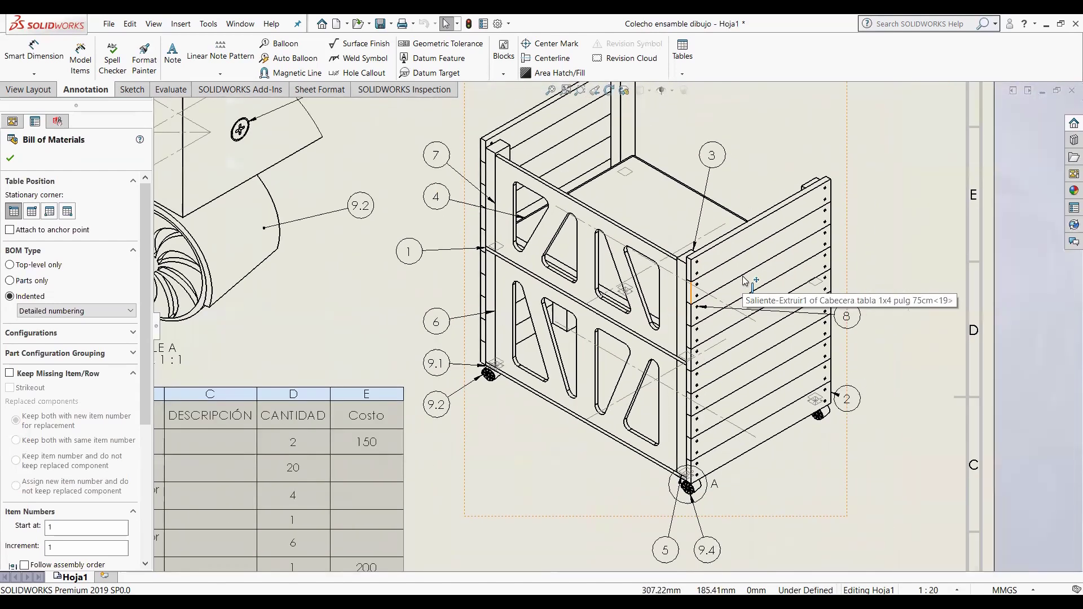